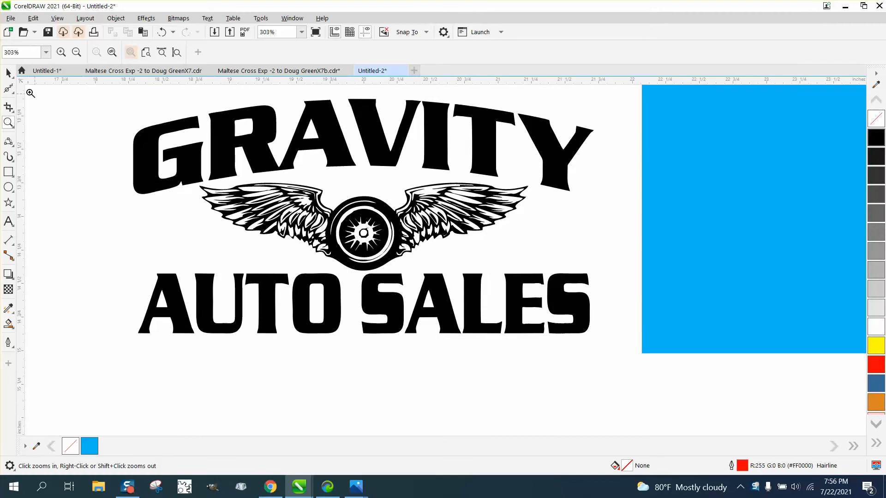
Add one horizontal and one vertical guideline and center both on the page
{"action": "left_click", "coordinate": [8, 73]}
{"action": "left_click", "coordinate": [151, 154]}
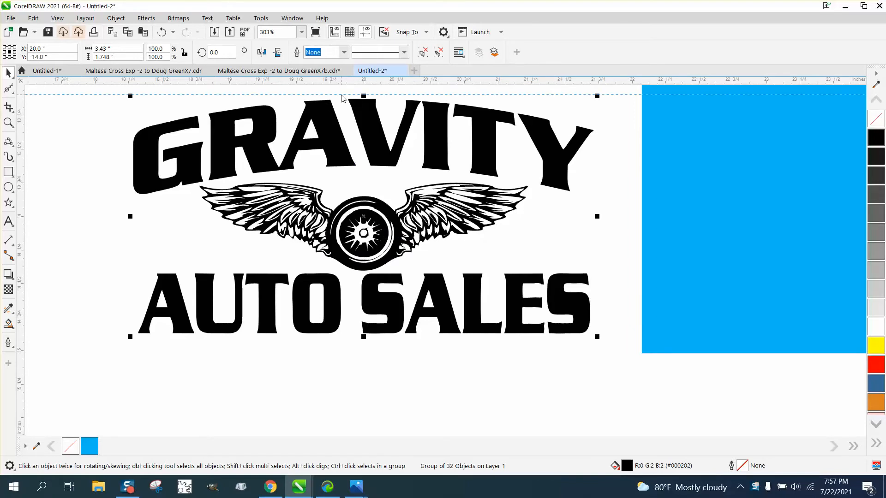
{"action": "left_click_drag", "start_coordinate": [341, 95], "coordinate": [341, 94]}
{"action": "key", "text": "p"}
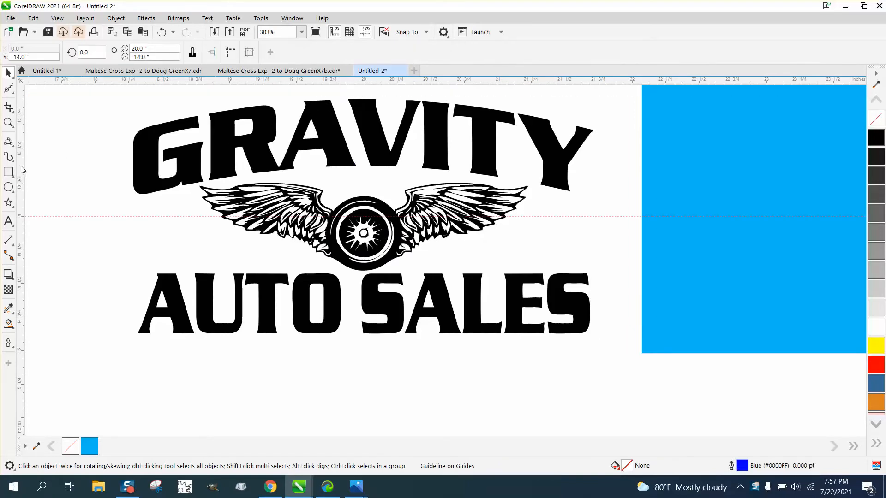
{"action": "left_click_drag", "start_coordinate": [23, 170], "coordinate": [107, 180]}
{"action": "key", "text": "p"}
{"action": "left_click", "coordinate": [333, 411]}
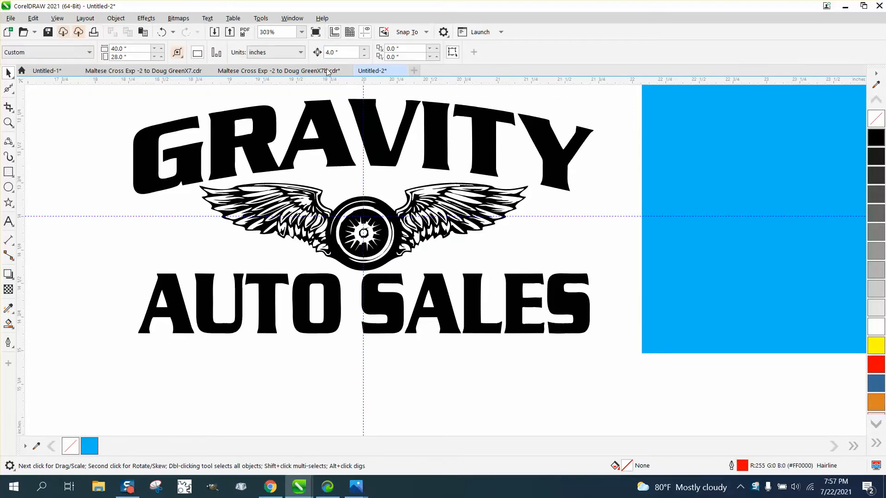
Set the nudge distance to 0.002 inches and nudge the grouped logo up until the wheel's hub is centered on the horizontal guideline
{"action": "type", "text": ".002"}
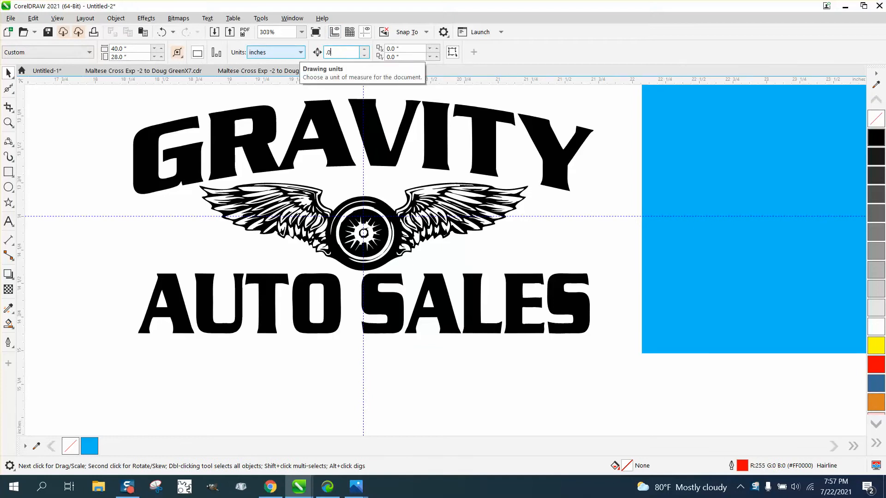
{"action": "left_click", "coordinate": [484, 146]}
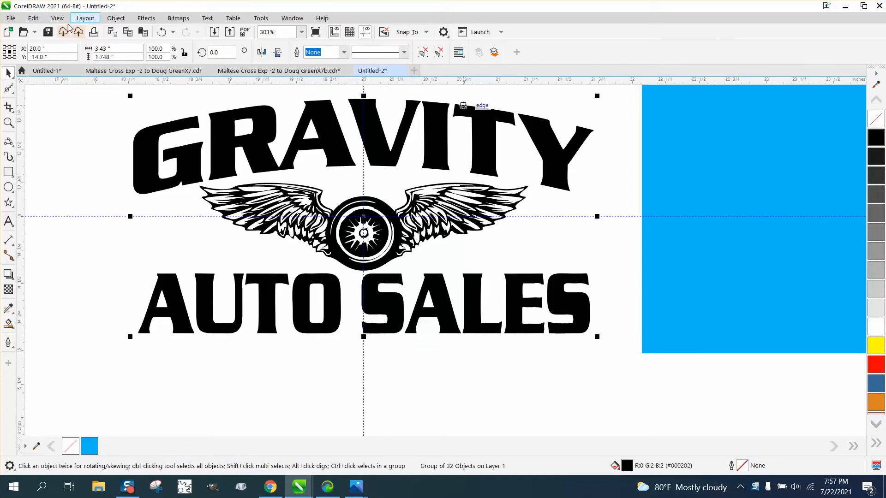
{"action": "left_click", "coordinate": [9, 121]}
{"action": "left_click_drag", "start_coordinate": [233, 148], "coordinate": [683, 412]}
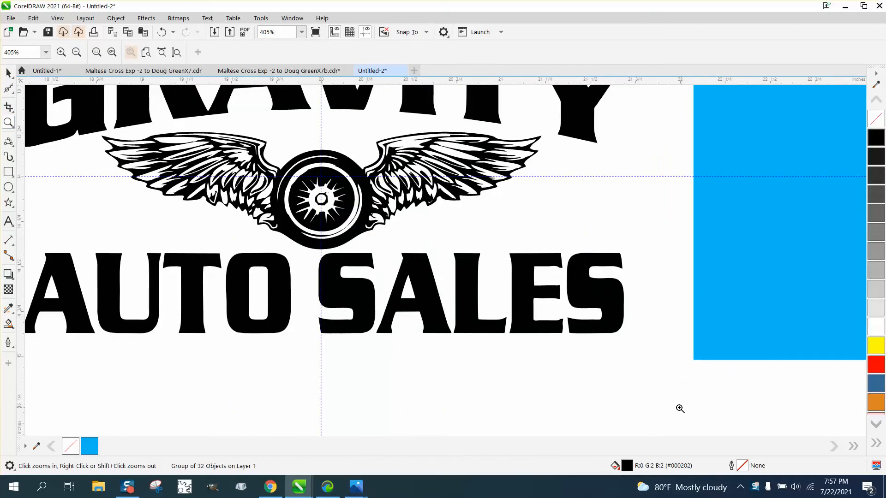
{"action": "left_click", "coordinate": [9, 73]}
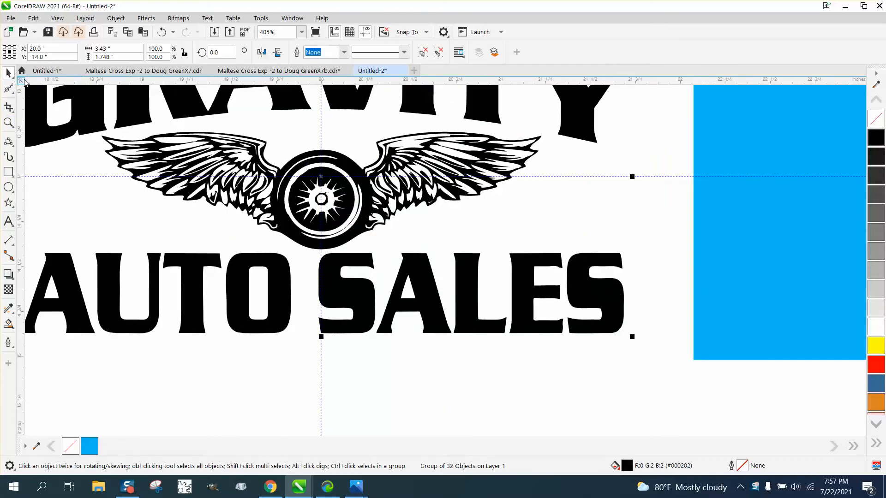
{"action": "key", "text": "Up"}
{"action": "key", "text": "Up"}
{"action": "key", "text": "Up"}
{"action": "key", "text": "Up"}
{"action": "key", "text": "Up"}
{"action": "key", "text": "Up"}
{"action": "key", "text": "Up"}
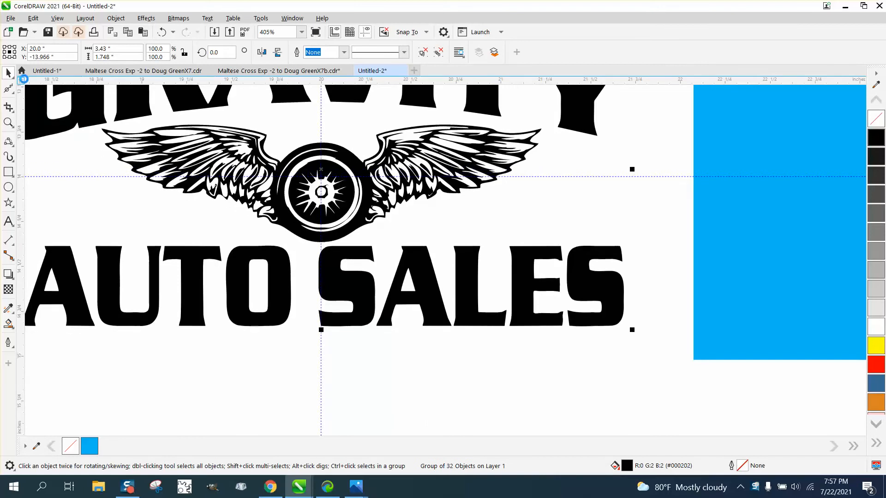
{"action": "key", "text": "Up"}
{"action": "key", "text": "Up"}
{"action": "key", "text": "Up"}
{"action": "key", "text": "Up"}
{"action": "key", "text": "Up"}
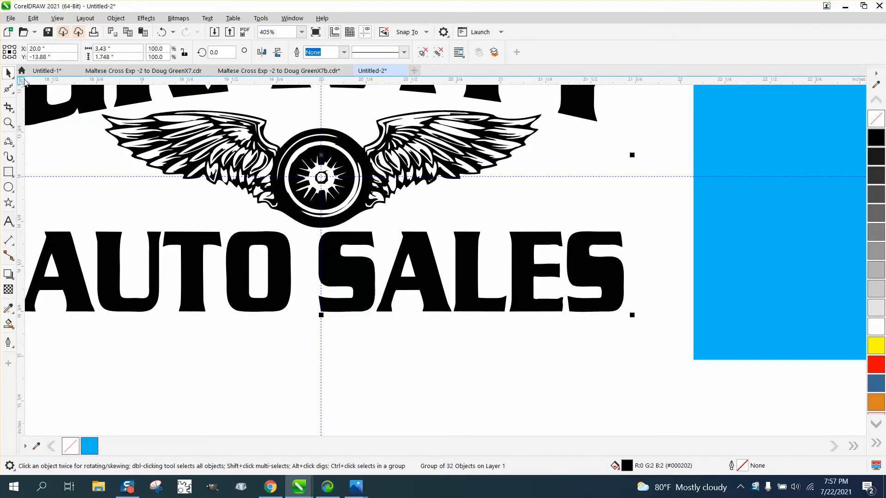
{"action": "key", "text": "Up"}
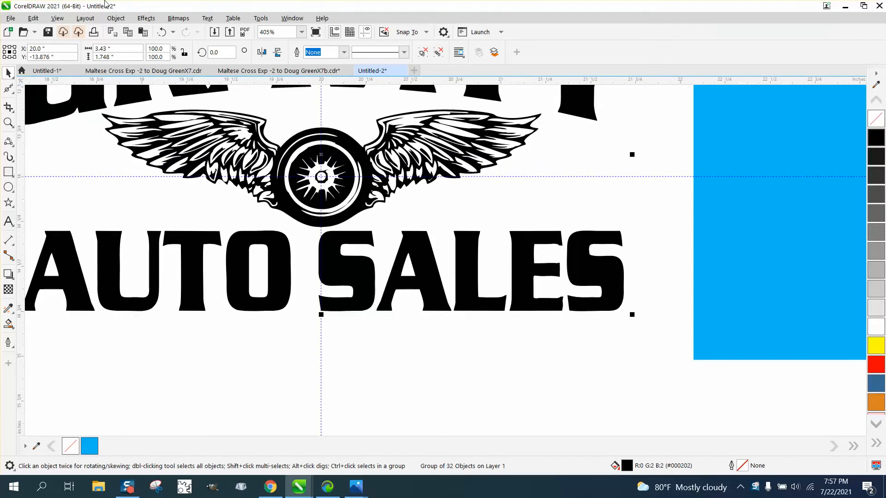
{"action": "left_click", "coordinate": [556, 202]}
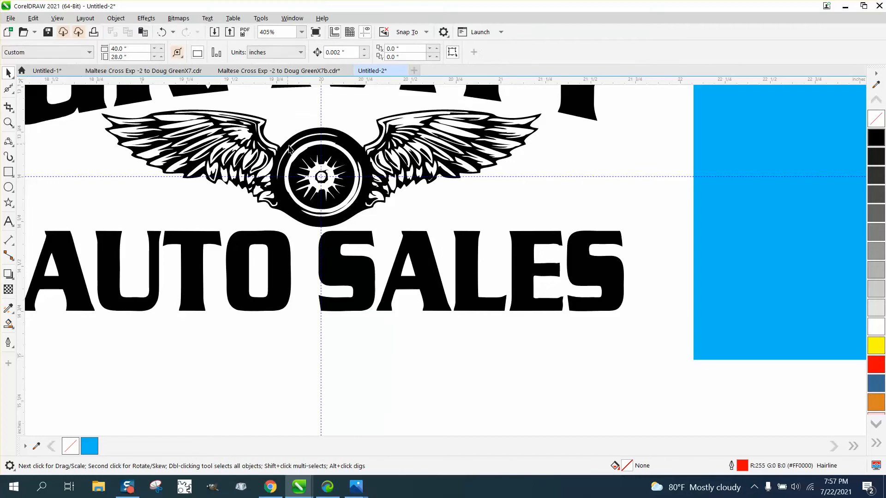
Ungroup the logo so that its parts can be edited separately
{"action": "left_click", "coordinate": [342, 163]}
{"action": "left_click", "coordinate": [116, 18]}
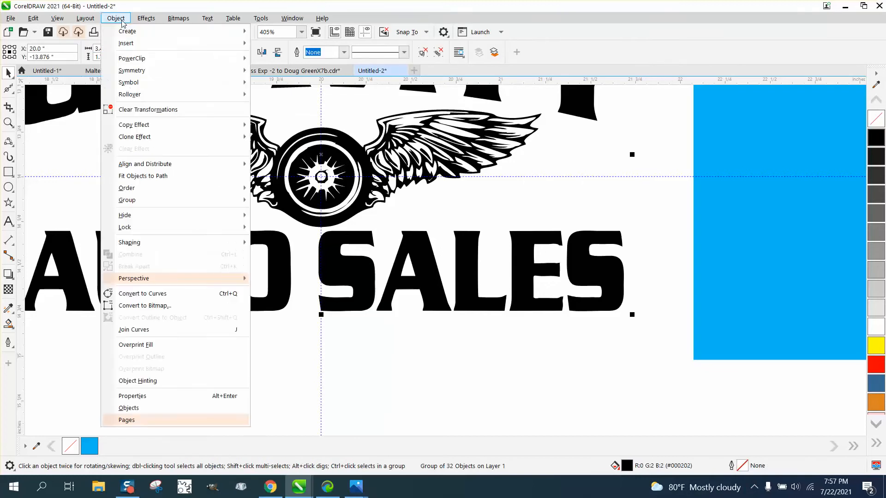
{"action": "mouse_move", "coordinate": [159, 199]}
{"action": "left_click", "coordinate": [282, 217]}
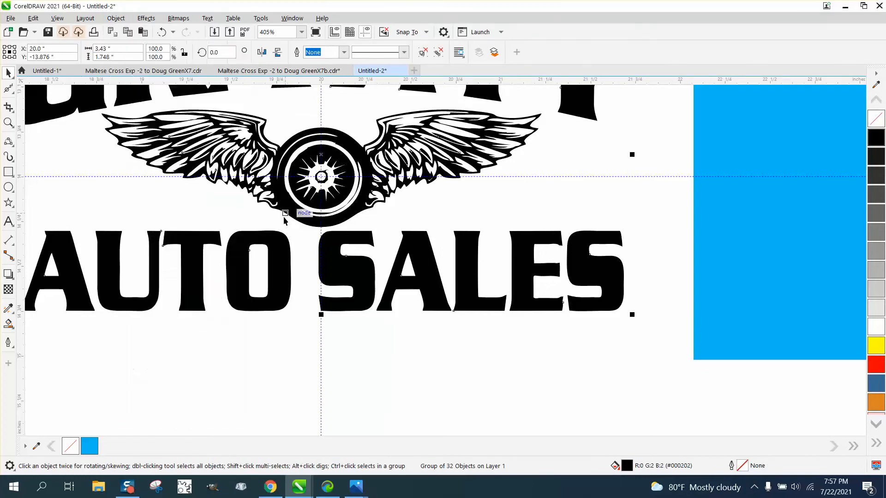
{"action": "left_click", "coordinate": [469, 215]}
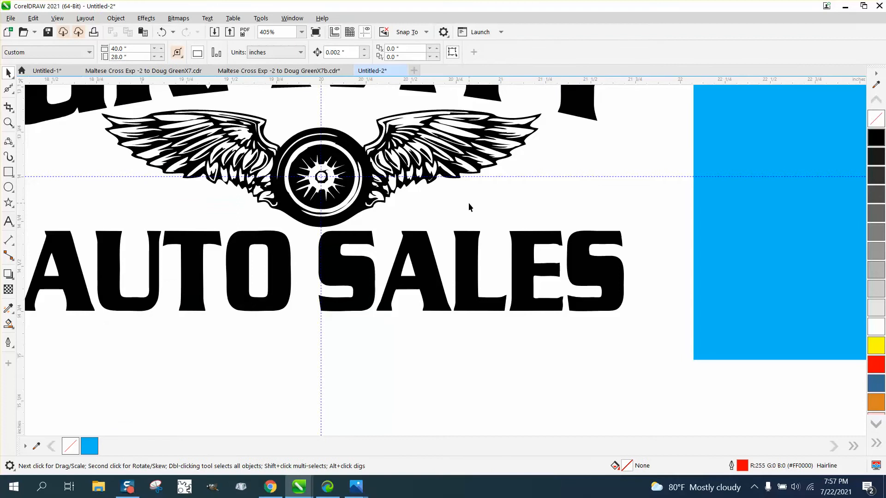
Set the nudge distance to 2 inches and move the spoked wheel center down once, out of the tire
{"action": "left_click", "coordinate": [339, 53]}
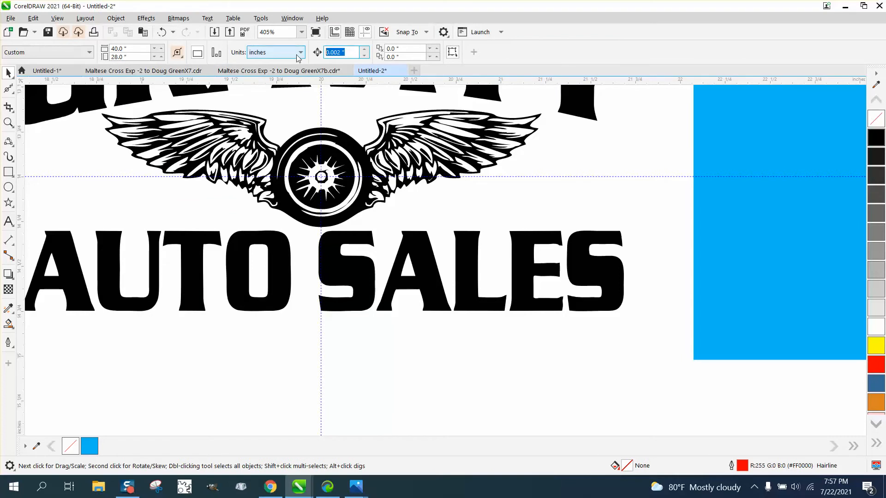
{"action": "type", "text": "2"}
{"action": "left_click", "coordinate": [348, 167]}
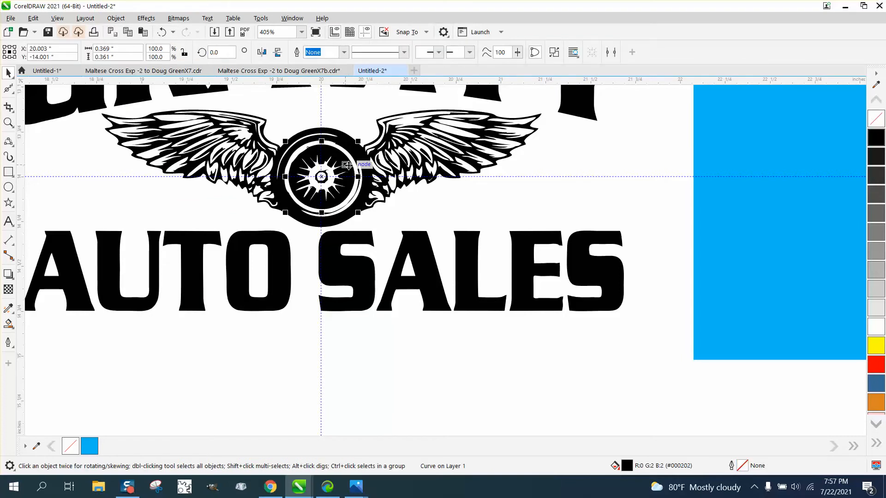
{"action": "key", "text": "Down"}
{"action": "scroll", "coordinate": [300, 208], "scroll_direction": "down", "scroll_amount": 2}
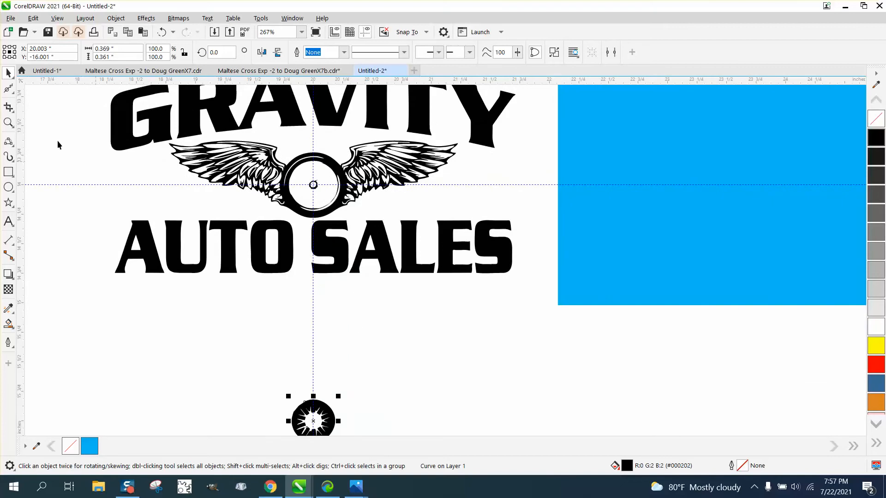
Delete the small hub ring remaining in the middle of the empty tire
{"action": "left_click", "coordinate": [8, 122]}
{"action": "left_click_drag", "start_coordinate": [290, 174], "coordinate": [352, 206]}
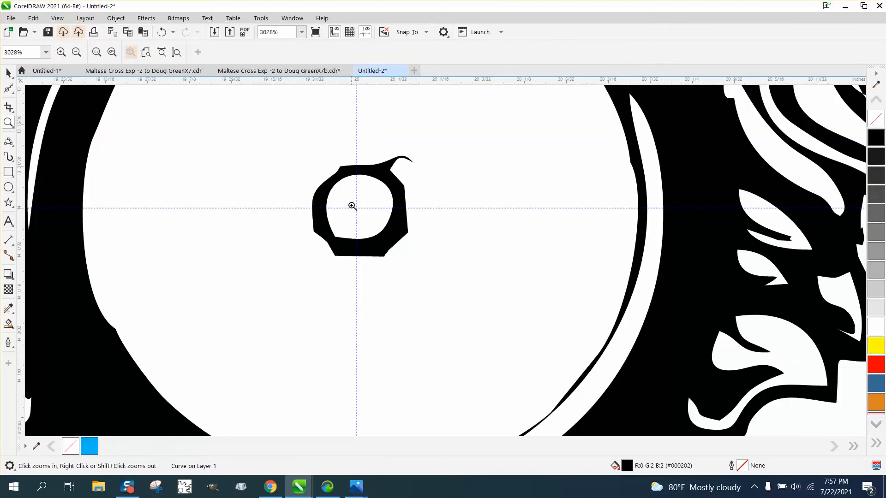
{"action": "left_click", "coordinate": [8, 72]}
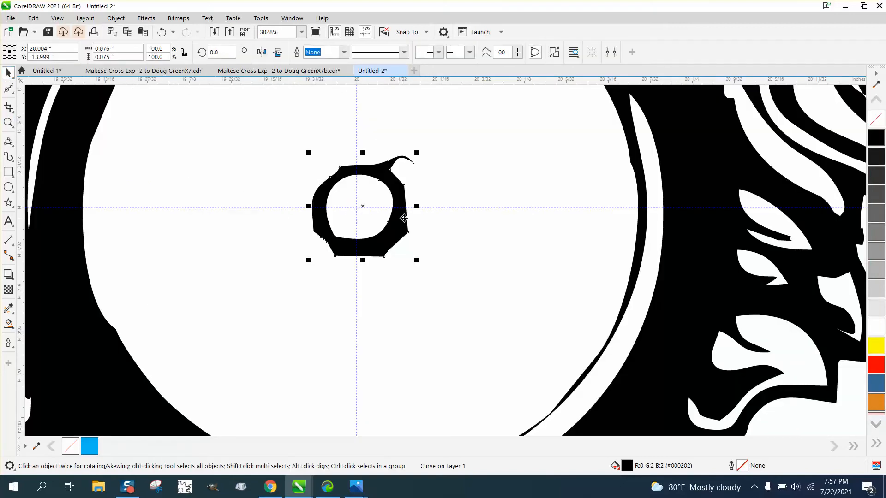
{"action": "key", "text": "Delete"}
{"action": "scroll", "coordinate": [308, 215], "scroll_direction": "down", "scroll_amount": 4}
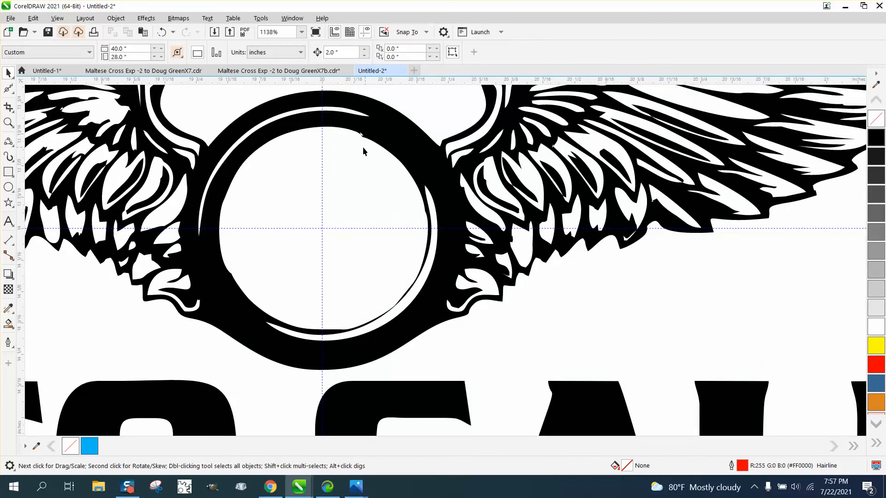
Delete the two nodes forming the small overlapping loop on the upper right of the tire's inner edge
{"action": "left_click", "coordinate": [7, 123]}
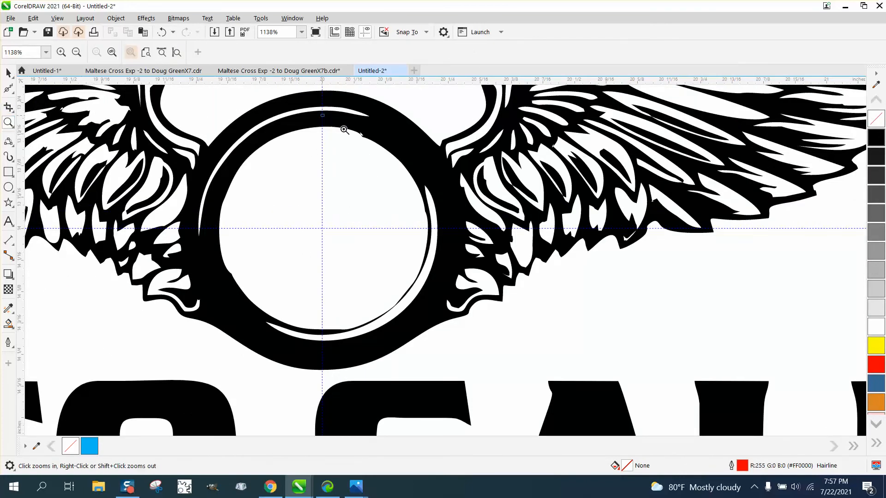
{"action": "left_click_drag", "start_coordinate": [321, 114], "coordinate": [427, 175]}
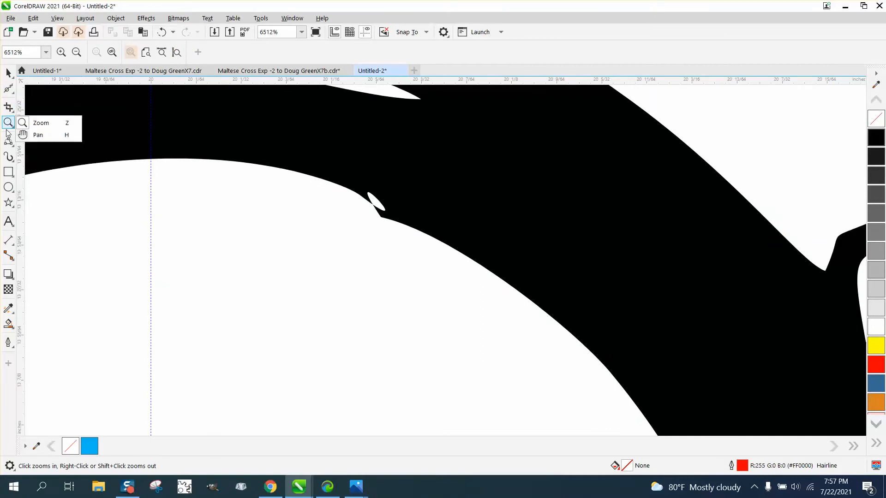
{"action": "mouse_move", "coordinate": [9, 99]}
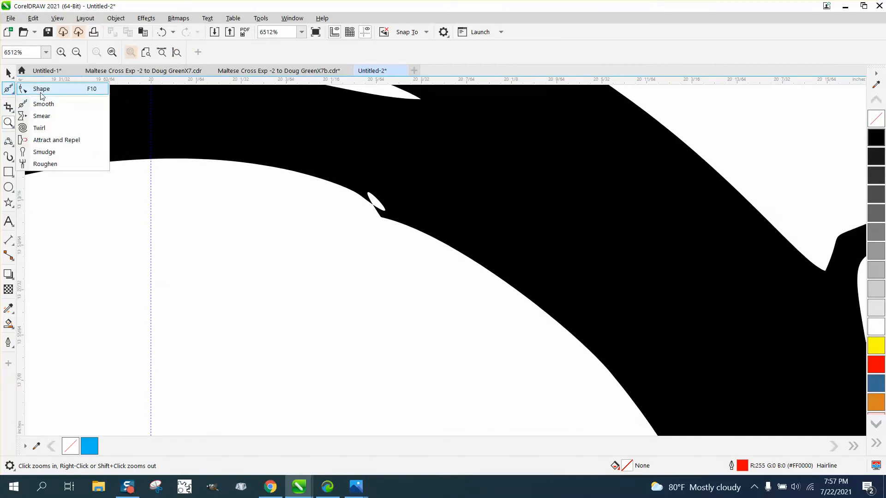
{"action": "left_click", "coordinate": [40, 87]}
{"action": "left_click", "coordinate": [430, 232]}
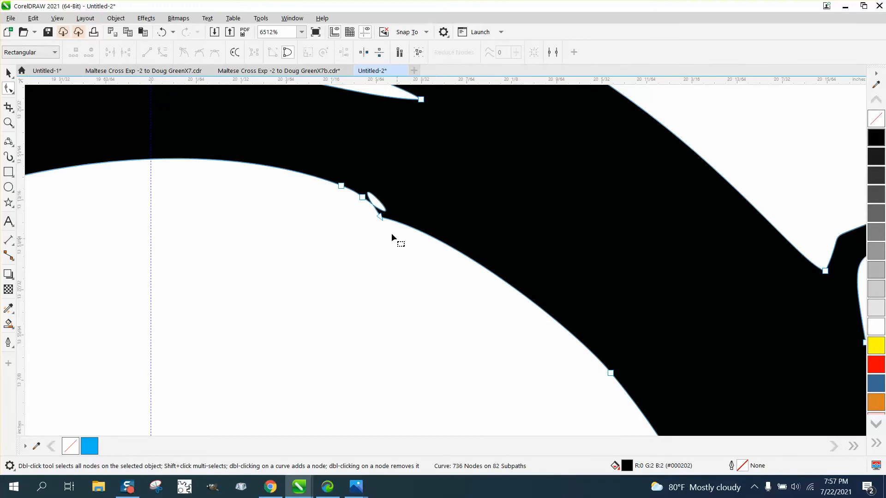
{"action": "left_click_drag", "start_coordinate": [359, 186], "coordinate": [401, 235]}
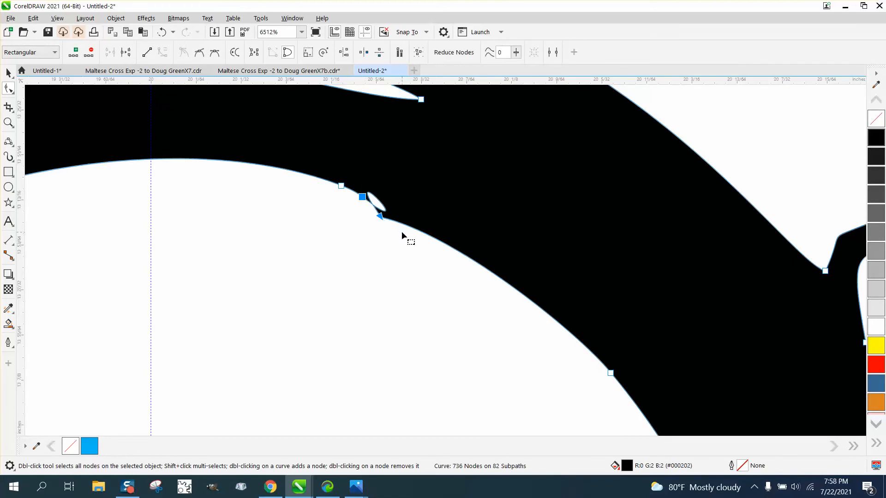
{"action": "key", "text": "Delete"}
Delete the corner node that makes a bump on the lower left of the tire's inner edge
{"action": "scroll", "coordinate": [387, 223], "scroll_direction": "down", "scroll_amount": 6}
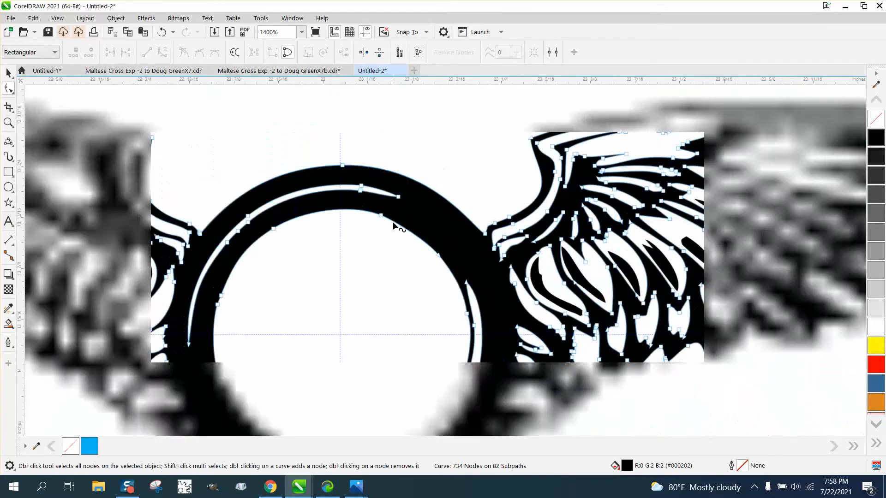
{"action": "scroll", "coordinate": [381, 263], "scroll_direction": "down", "scroll_amount": 1}
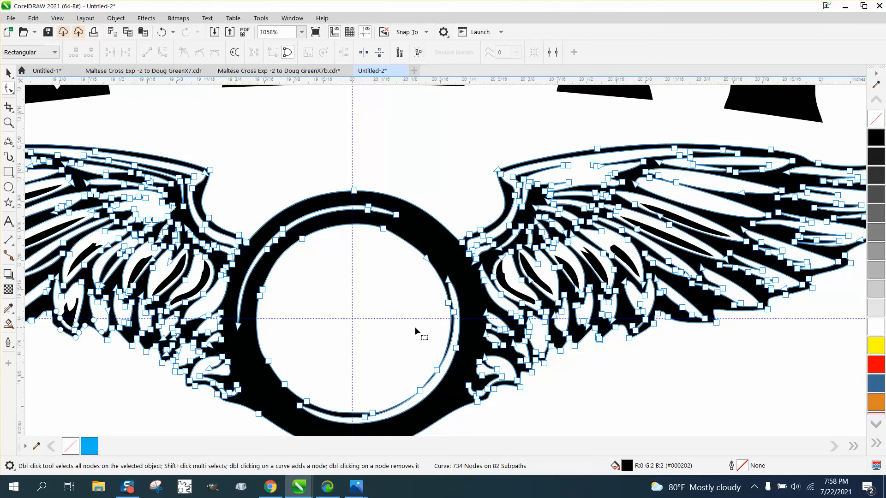
{"action": "left_click", "coordinate": [8, 122]}
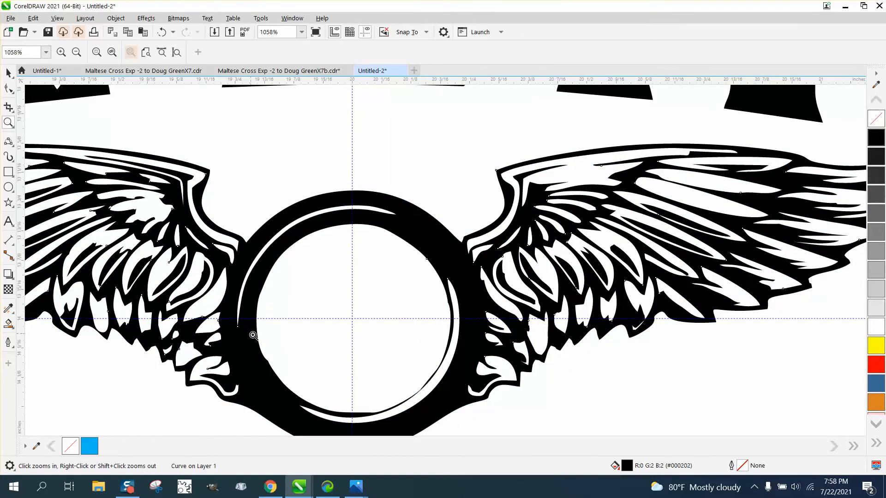
{"action": "left_click_drag", "start_coordinate": [253, 335], "coordinate": [347, 409]}
{"action": "left_click", "coordinate": [9, 89]}
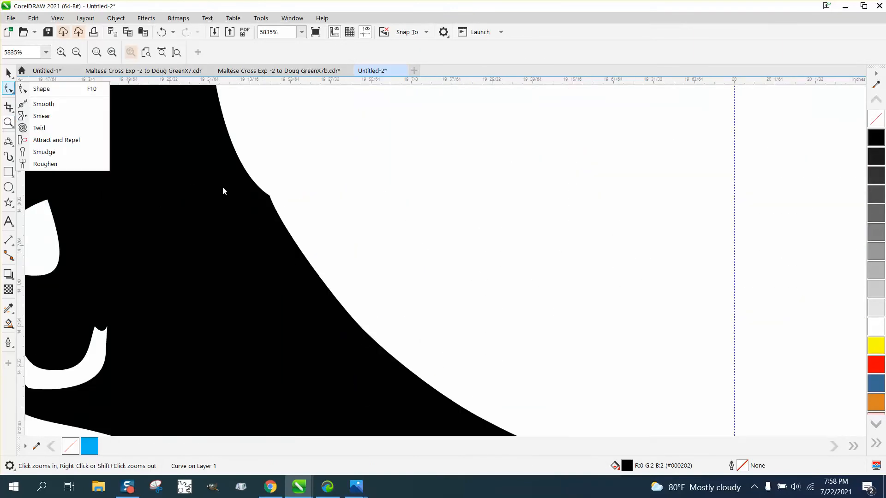
{"action": "left_click", "coordinate": [41, 88]}
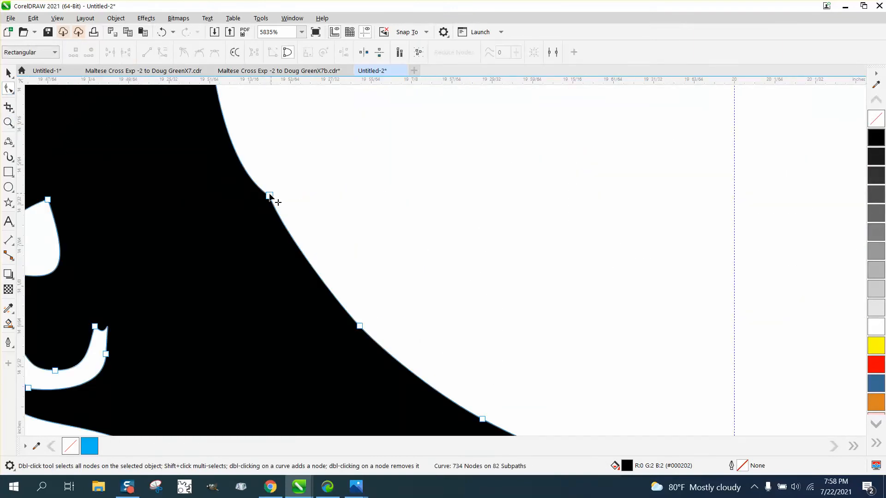
{"action": "left_click", "coordinate": [270, 195]}
{"action": "key", "text": "Delete"}
{"action": "scroll", "coordinate": [259, 212], "scroll_direction": "down", "scroll_amount": 3}
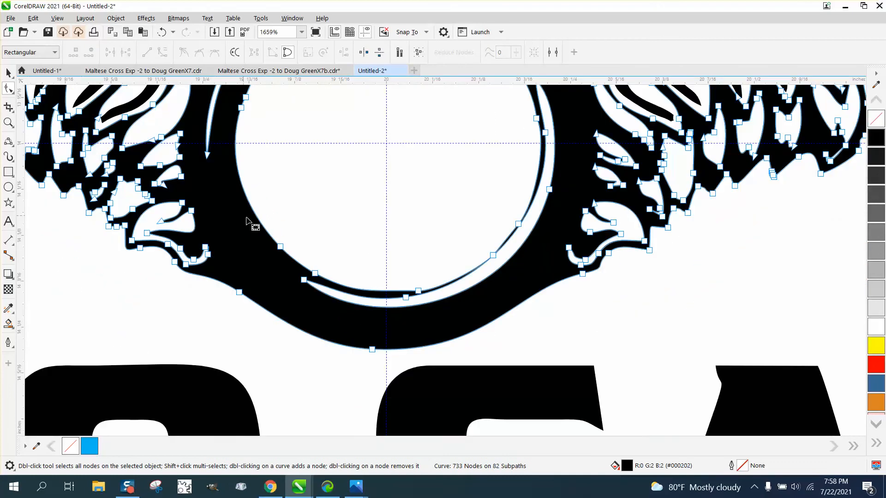
Examine the cleaned-up tire's edges and the neighbouring feathers up close, and the logo with the separated wheel center as a whole
{"action": "scroll", "coordinate": [297, 326], "scroll_direction": "down", "scroll_amount": 1}
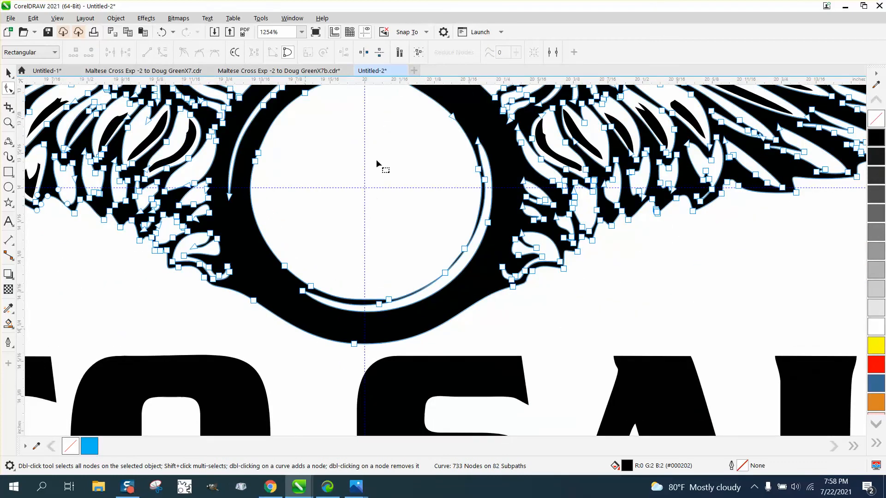
{"action": "scroll", "coordinate": [375, 194], "scroll_direction": "down", "scroll_amount": 1}
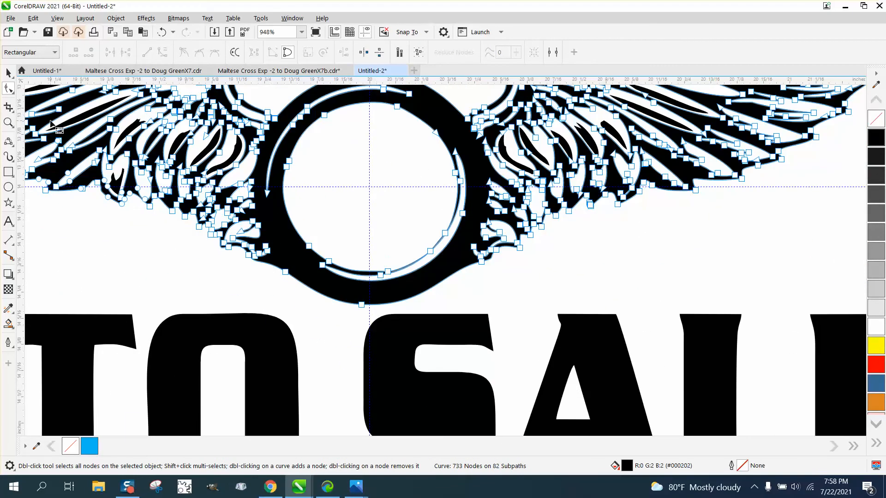
{"action": "left_click", "coordinate": [8, 122]}
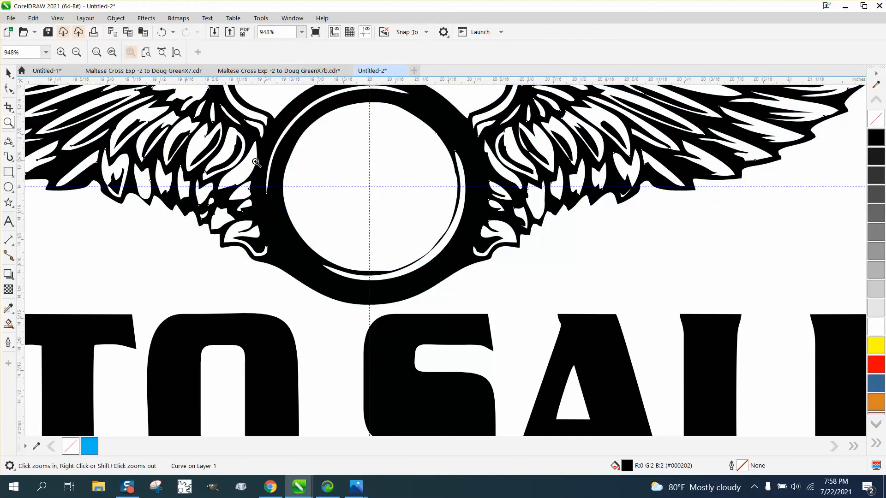
{"action": "left_click_drag", "start_coordinate": [259, 173], "coordinate": [301, 215]}
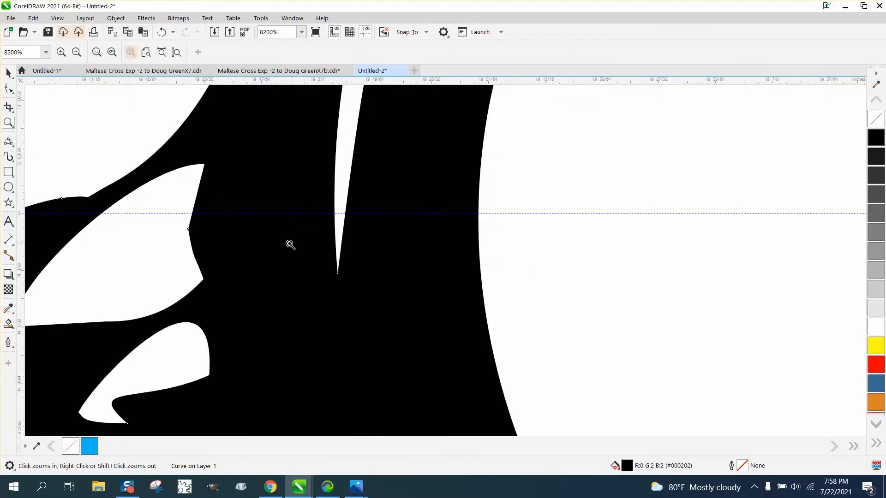
{"action": "scroll", "coordinate": [262, 243], "scroll_direction": "down", "scroll_amount": 2}
{"action": "scroll", "coordinate": [235, 237], "scroll_direction": "down", "scroll_amount": 1}
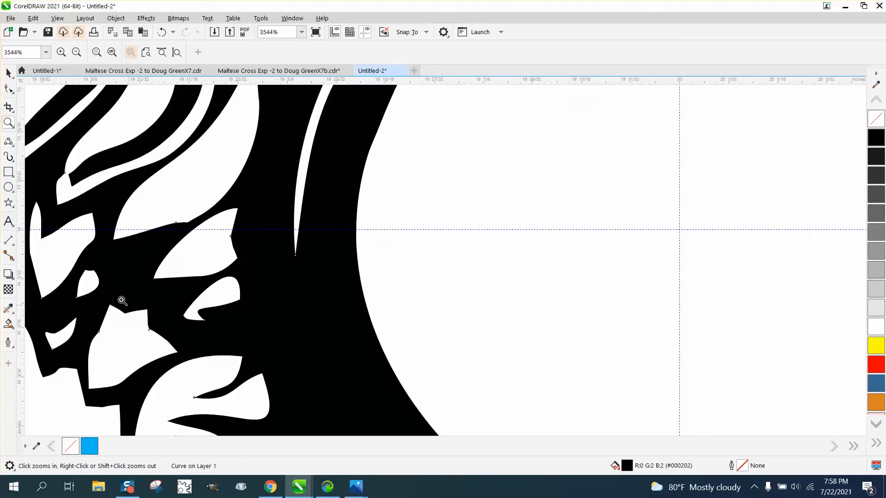
{"action": "scroll", "coordinate": [123, 301], "scroll_direction": "down", "scroll_amount": 9}
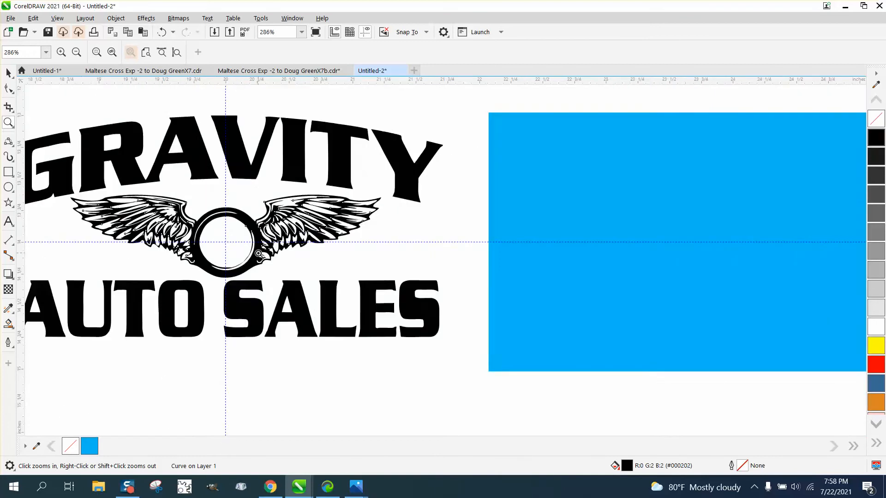
{"action": "scroll", "coordinate": [258, 253], "scroll_direction": "down", "scroll_amount": 2}
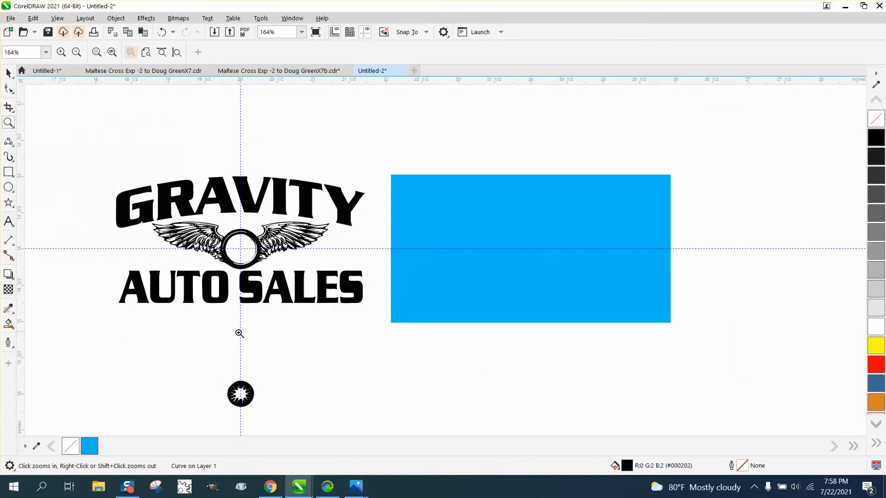
Draw a circle about 0.245 inches in diameter to the right of the spoked wheel center
{"action": "left_click_drag", "start_coordinate": [311, 424], "coordinate": [309, 422]}
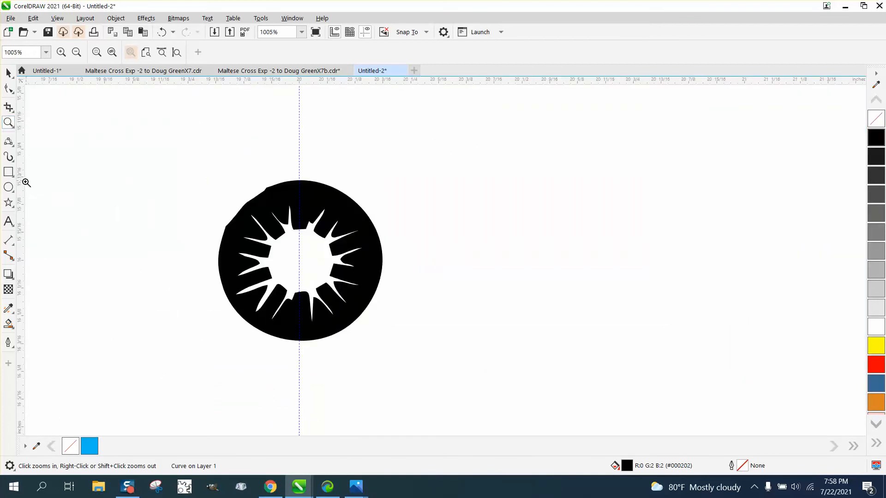
{"action": "left_click", "coordinate": [9, 72]}
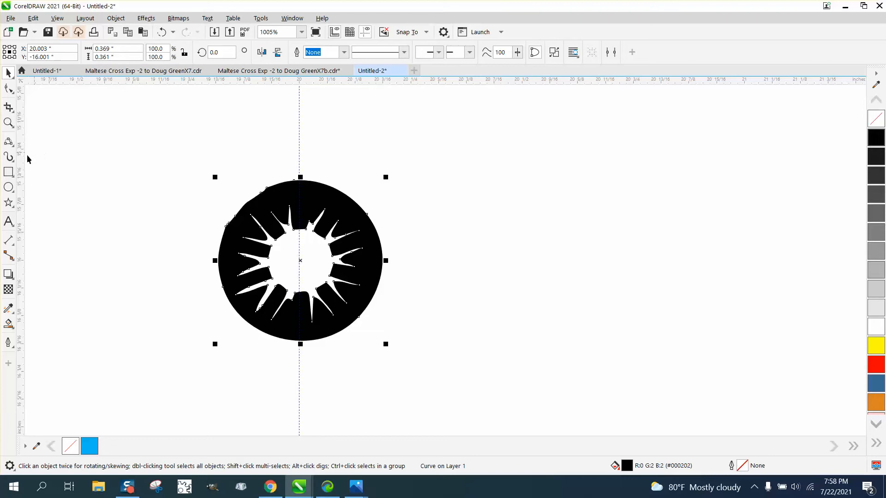
{"action": "left_click", "coordinate": [9, 187]}
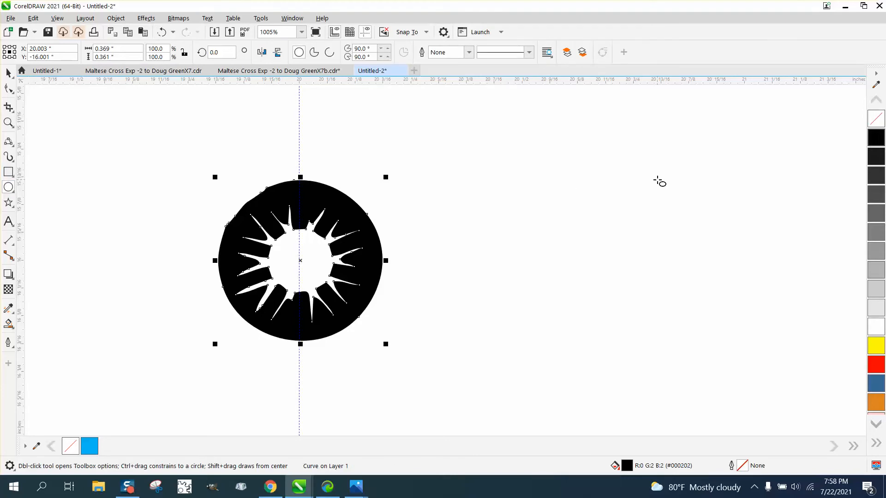
{"action": "mouse_move", "coordinate": [661, 176]}
{"action": "left_mouse_down"}
{"action": "mouse_move", "coordinate": [550, 251]}
{"action": "mouse_move", "coordinate": [545, 277]}
{"action": "left_mouse_up"}
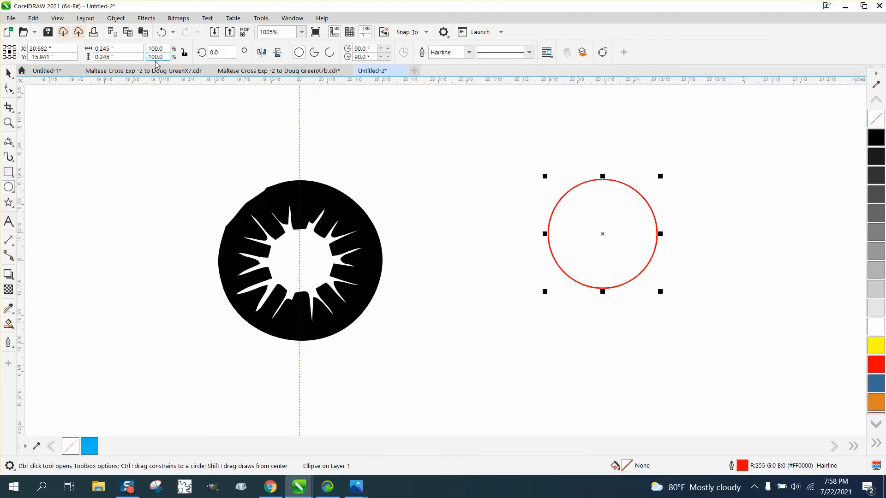
Try setting only the new circle's width to 0.37 inches with the proportions unlocked, and undo it
{"action": "double_click", "coordinate": [105, 49]}
{"action": "type", "text": "."}
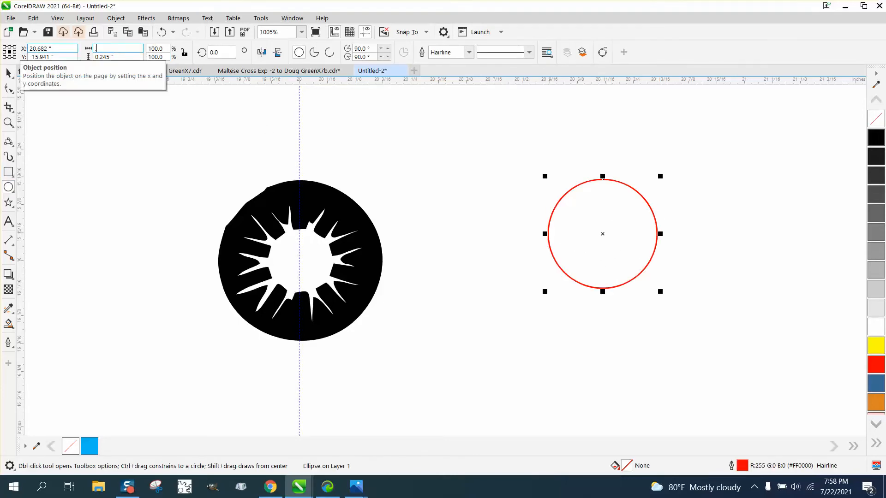
{"action": "type", "text": "37"}
{"action": "key", "text": "Return"}
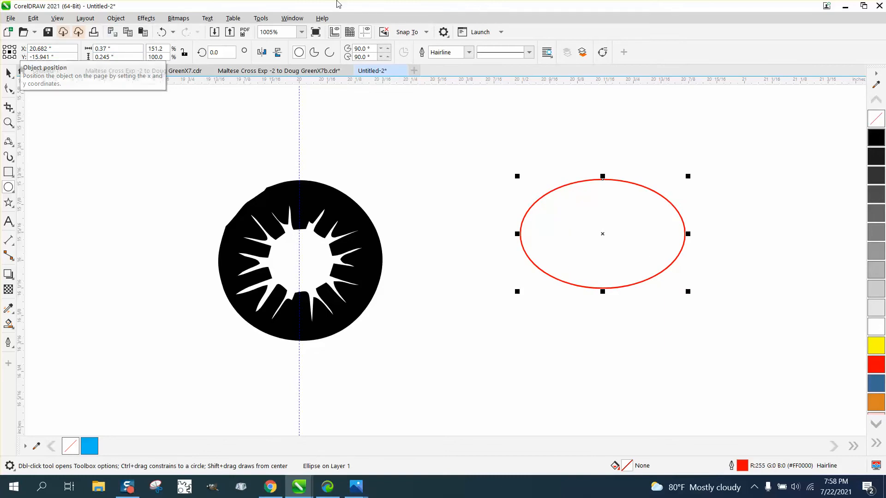
{"action": "left_click", "coordinate": [161, 32]}
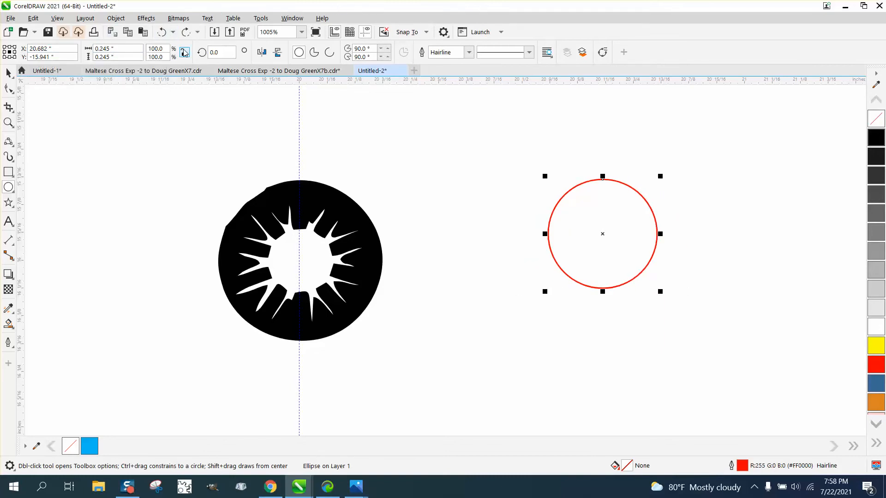
Lock the circle's proportions and set its width to 0.37 inches
{"action": "left_click", "coordinate": [184, 52]}
{"action": "double_click", "coordinate": [105, 48]}
{"action": "type", "text": "3"}
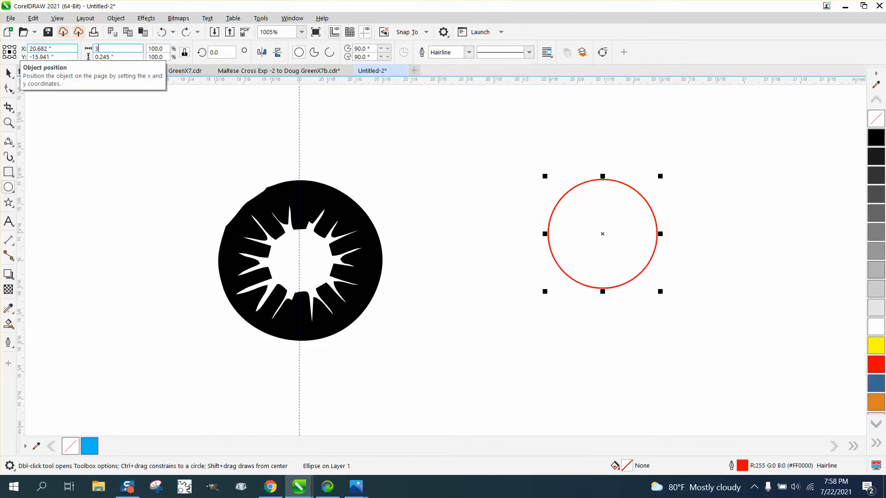
{"action": "key", "text": "BackSpace"}
{"action": "type", "text": ".37"}
{"action": "key", "text": "Return"}
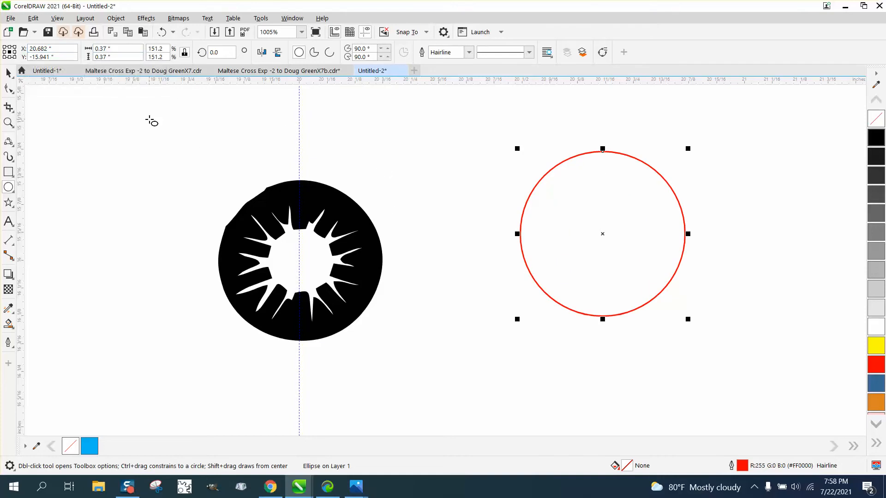
Try nudging the spoked wheel center 2 inches left, away from the vertical guideline, and undo the move
{"action": "key", "text": "space"}
{"action": "left_click", "coordinate": [331, 206]}
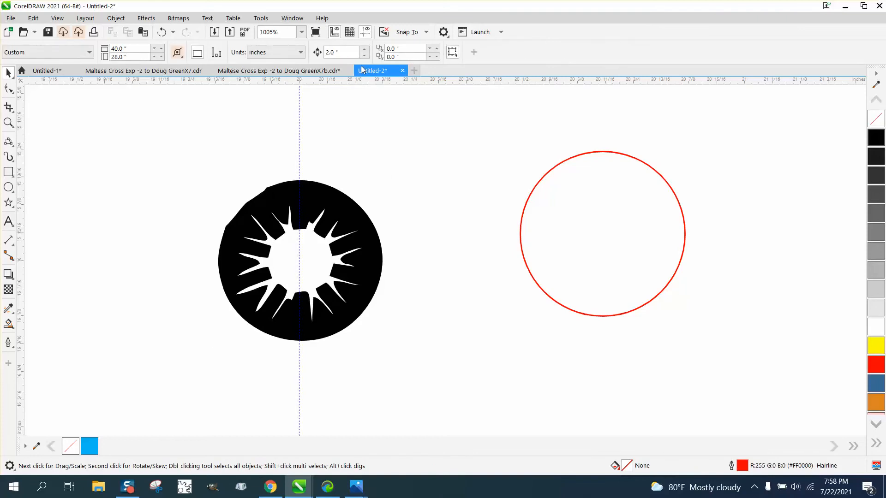
{"action": "key", "text": "Left"}
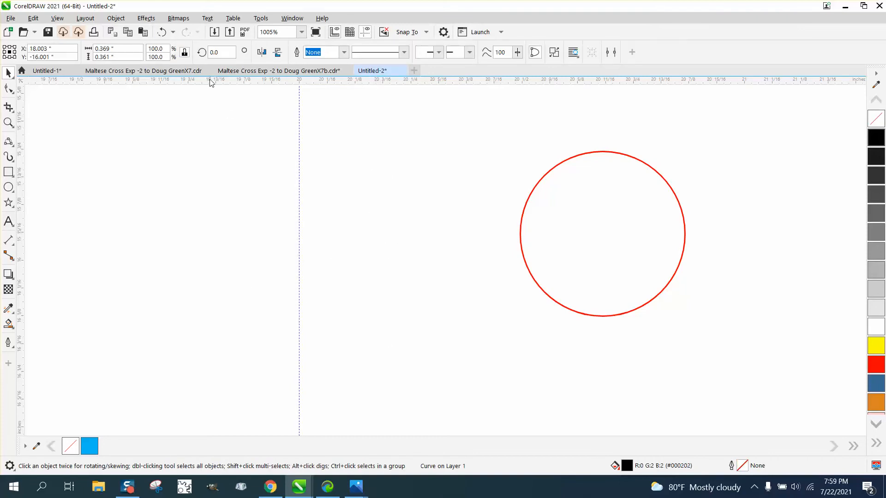
{"action": "left_click", "coordinate": [162, 32]}
{"action": "key", "text": "ctrl+shift+z"}
{"action": "scroll", "coordinate": [408, 231], "scroll_direction": "down", "scroll_amount": 6}
{"action": "left_click", "coordinate": [442, 246]}
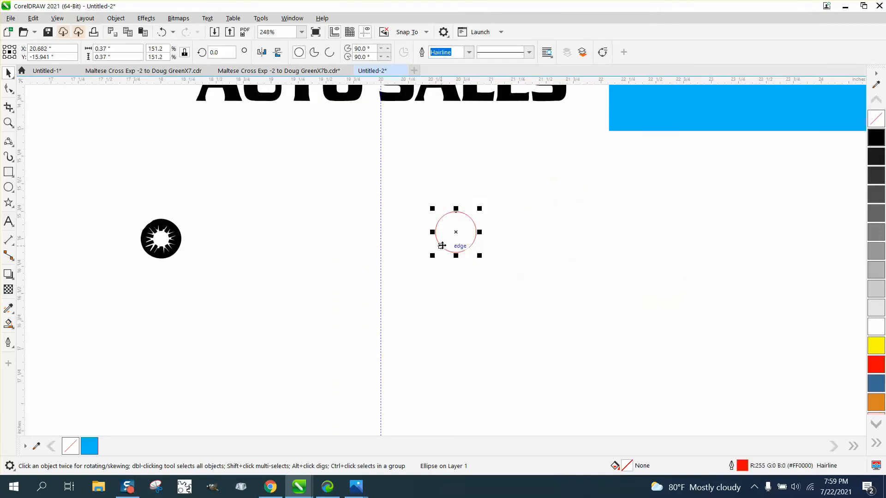
{"action": "left_click", "coordinate": [161, 32]}
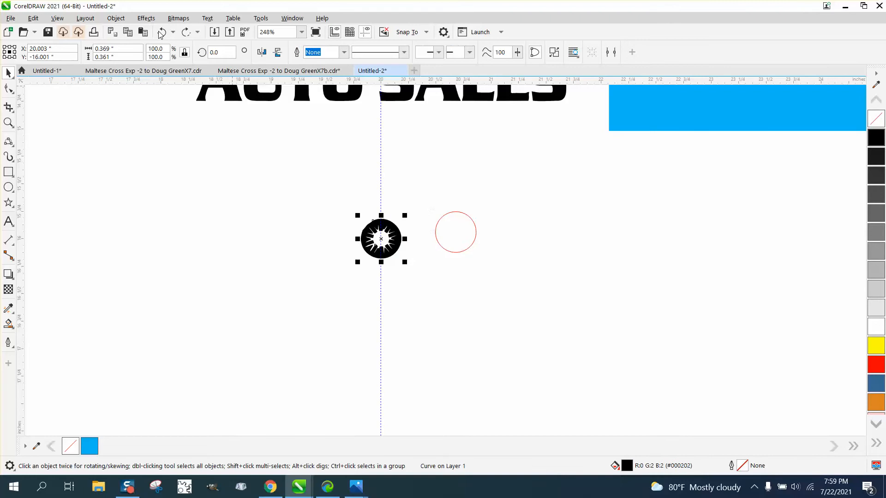
Place a horizontal guideline through the middle of the spoked wheel center and nudge the wheel 2 inches left
{"action": "left_click_drag", "start_coordinate": [395, 82], "coordinate": [388, 239]}
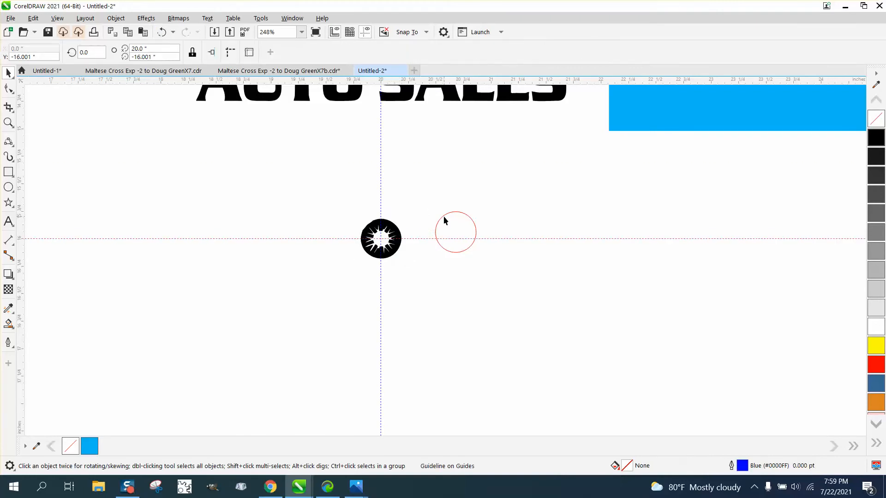
{"action": "left_click", "coordinate": [395, 225]}
{"action": "key", "text": "Left"}
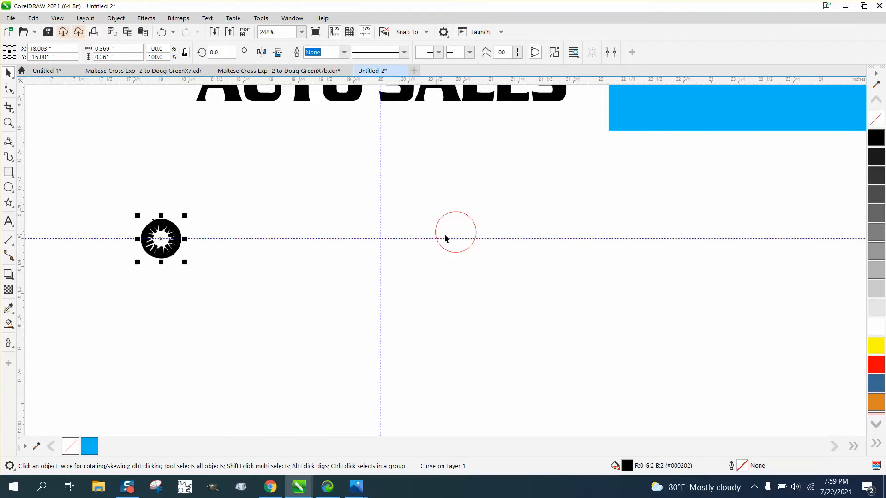
Turn on snapping to guidelines and move the red circle's center onto the guideline intersection
{"action": "left_click", "coordinate": [456, 218]}
{"action": "left_click_drag", "start_coordinate": [456, 235], "coordinate": [380, 240]}
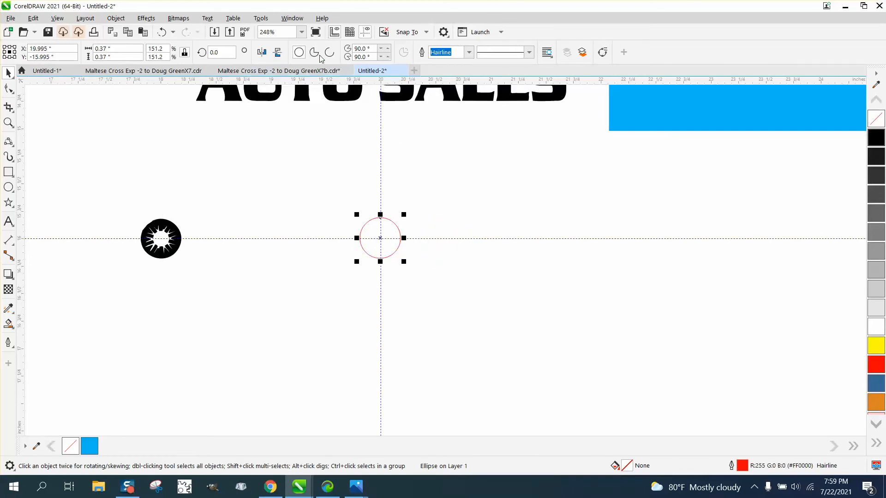
{"action": "left_click", "coordinate": [423, 34]}
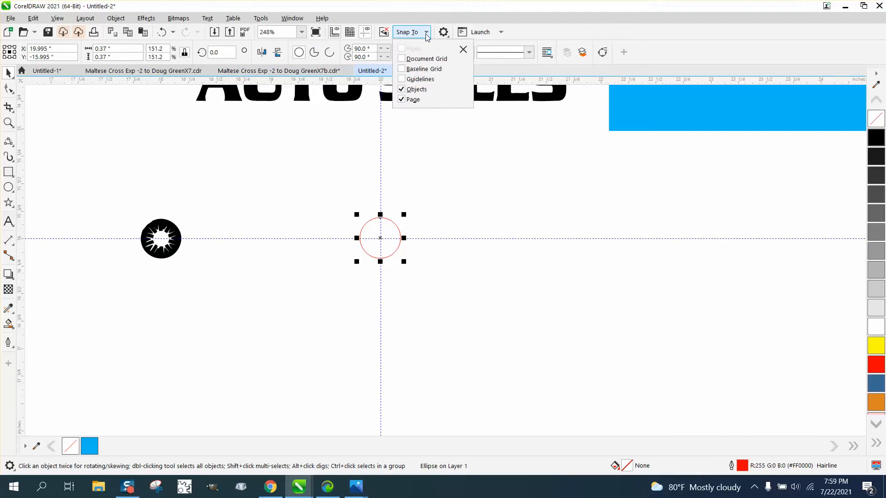
{"action": "left_click", "coordinate": [401, 79]}
{"action": "mouse_move", "coordinate": [380, 236]}
{"action": "left_mouse_down"}
{"action": "mouse_move", "coordinate": [431, 213]}
{"action": "mouse_move", "coordinate": [382, 238]}
{"action": "left_mouse_up"}
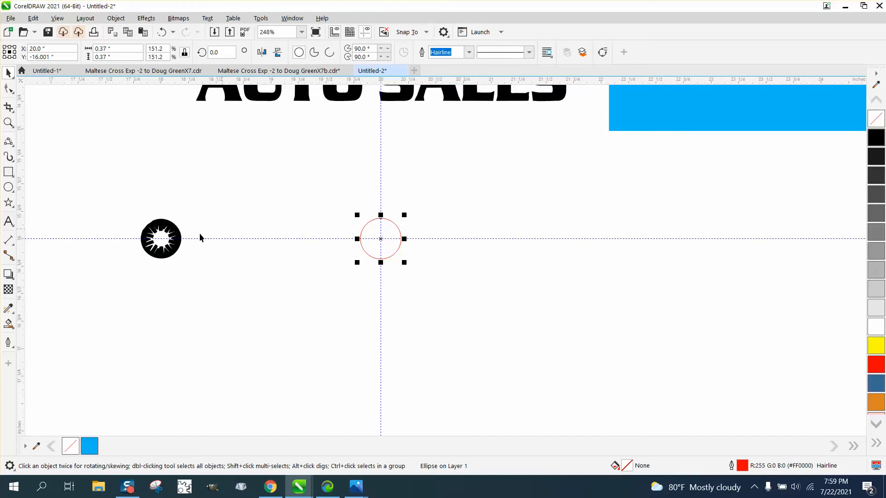
Move the spoked wheel center up beside the red circle, just above and left of it, and examine its spokes
{"action": "left_click_drag", "start_coordinate": [161, 249], "coordinate": [339, 209]}
{"action": "left_click", "coordinate": [9, 123]}
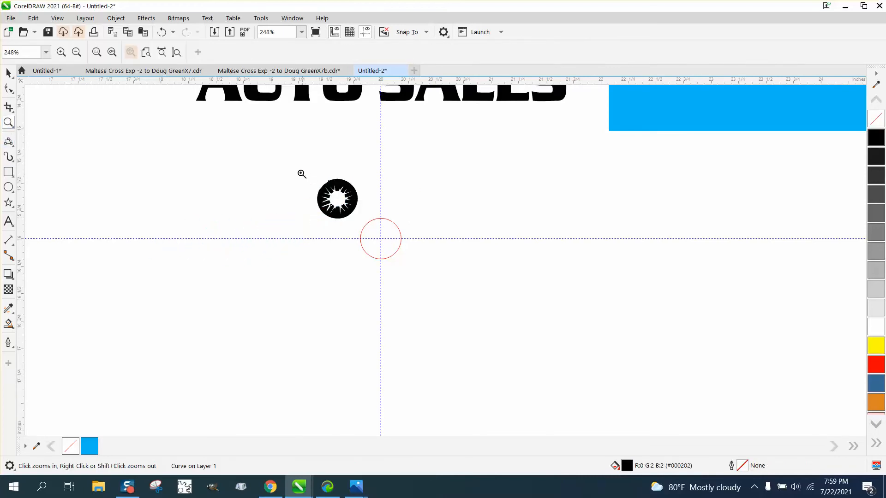
{"action": "left_click_drag", "start_coordinate": [475, 315], "coordinate": [475, 316]}
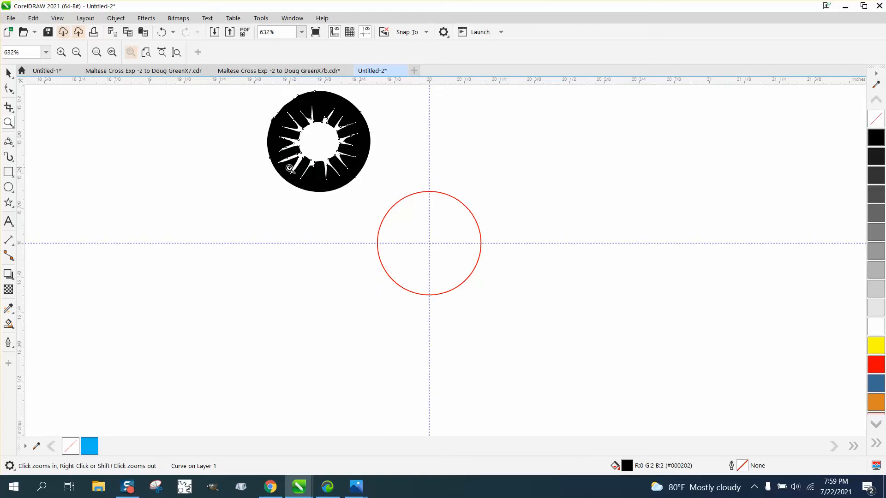
{"action": "left_click_drag", "start_coordinate": [264, 112], "coordinate": [430, 183]}
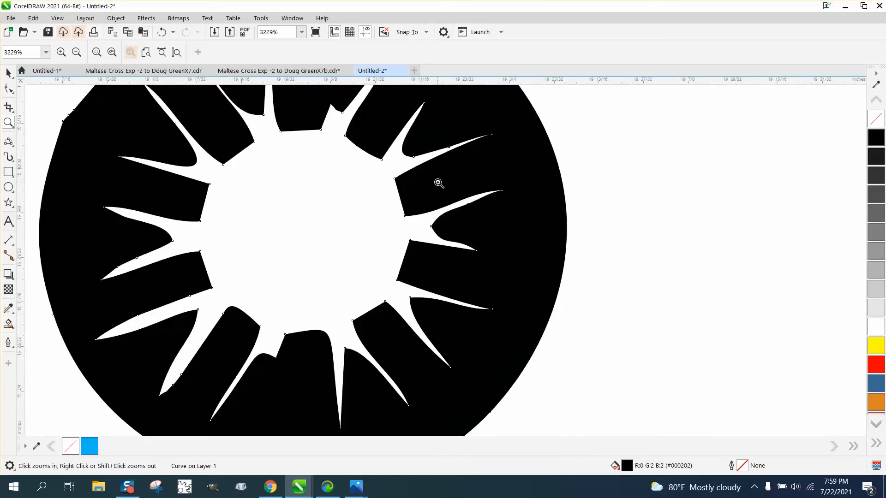
{"action": "scroll", "coordinate": [322, 206], "scroll_direction": "down", "scroll_amount": 1}
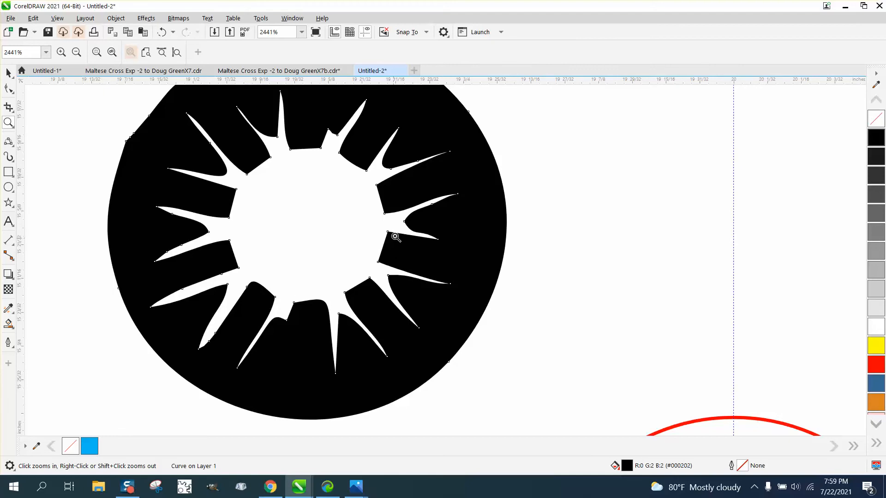
{"action": "scroll", "coordinate": [194, 168], "scroll_direction": "down", "scroll_amount": 1}
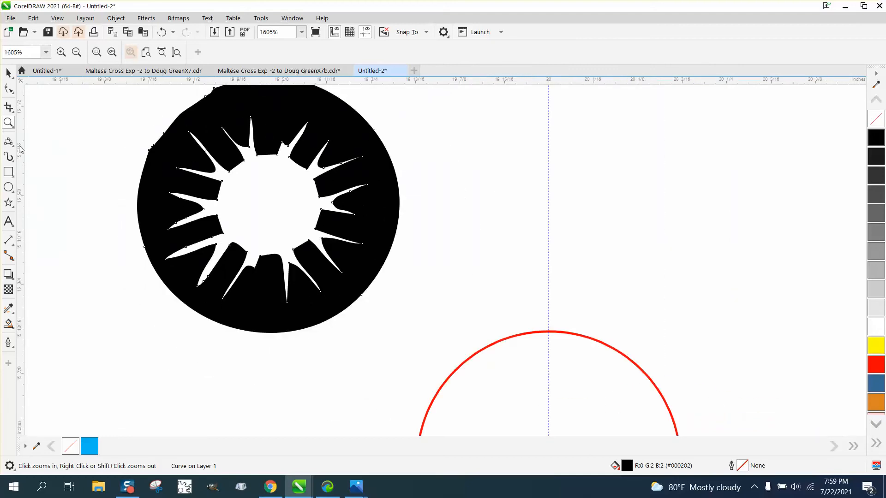
Draw a circle about 0.14 inches in diameter and center it in the spoked wheel's open hub
{"action": "left_click", "coordinate": [8, 188]}
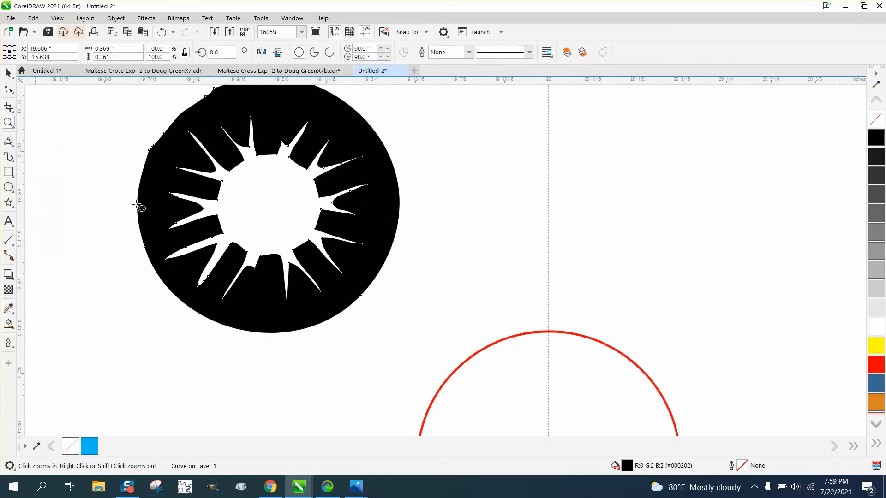
{"action": "mouse_move", "coordinate": [300, 180]}
{"action": "left_mouse_down"}
{"action": "mouse_move", "coordinate": [214, 281]}
{"action": "mouse_move", "coordinate": [197, 283]}
{"action": "left_mouse_up"}
{"action": "key", "text": "space"}
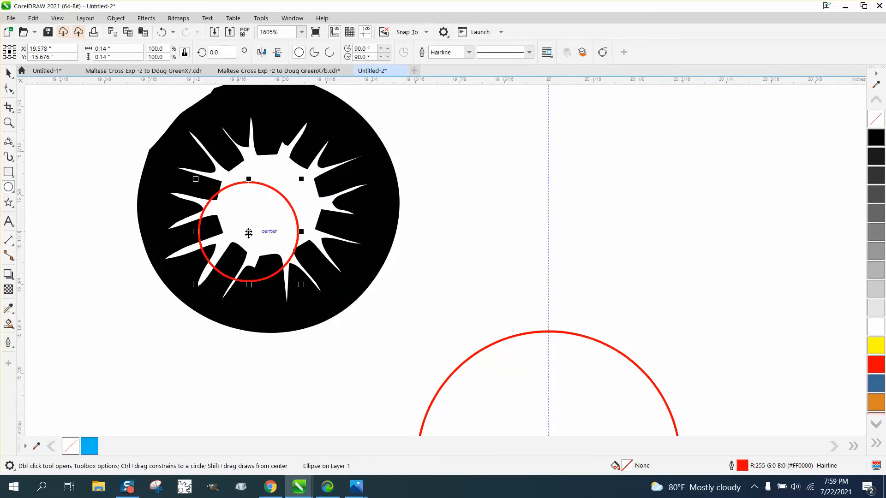
{"action": "left_click_drag", "start_coordinate": [248, 234], "coordinate": [269, 206]}
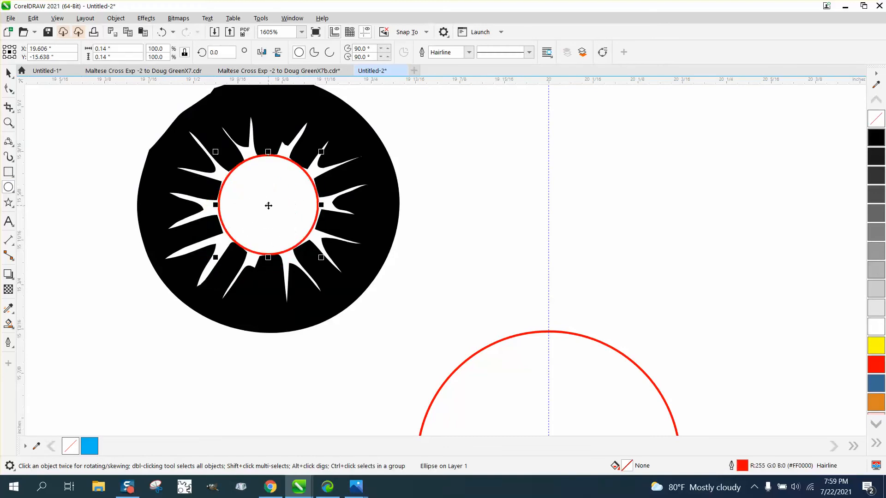
Try centering the small hub circle on the page and undo the move
{"action": "key", "text": "Delete"}
{"action": "key", "text": "space"}
{"action": "scroll", "coordinate": [258, 190], "scroll_direction": "down", "scroll_amount": 2}
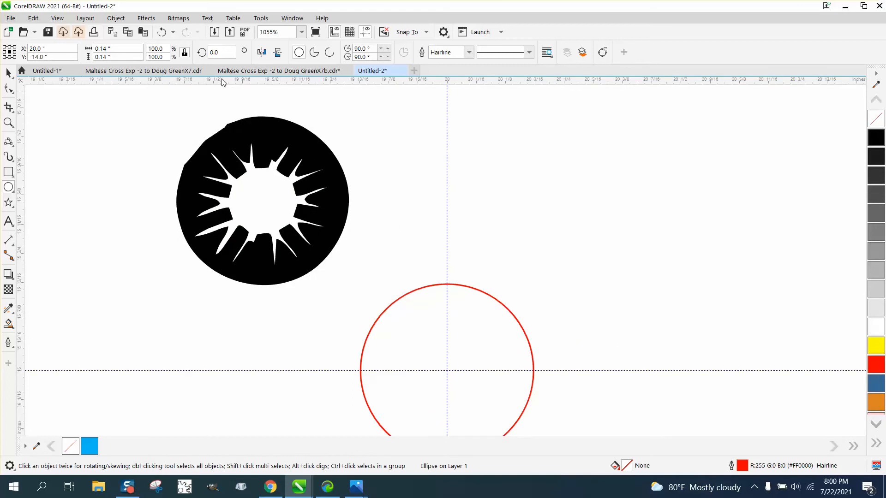
{"action": "left_click", "coordinate": [162, 32]}
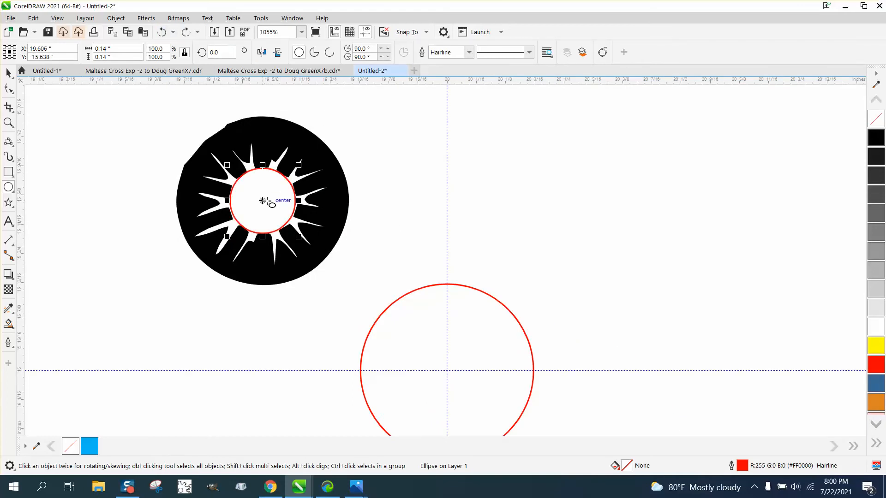
Move the small hub circle's center onto the guideline intersection inside the large red circle and examine the wheel's spokes
{"action": "left_click_drag", "start_coordinate": [263, 201], "coordinate": [447, 370]}
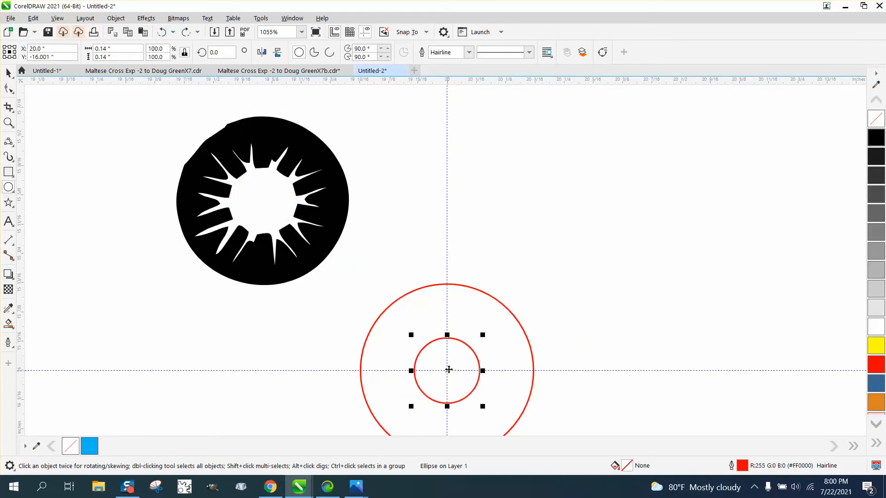
{"action": "scroll", "coordinate": [358, 228], "scroll_direction": "down", "scroll_amount": 1}
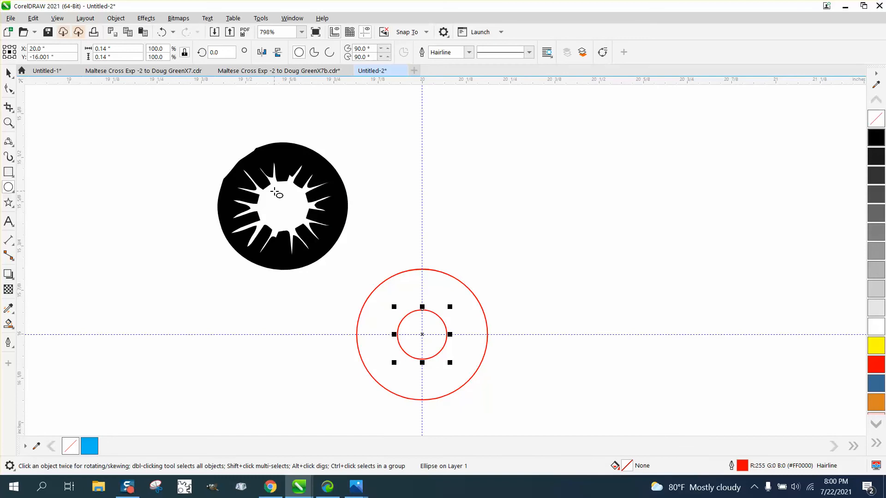
{"action": "left_click", "coordinate": [8, 122]}
{"action": "left_click_drag", "start_coordinate": [222, 159], "coordinate": [354, 213]}
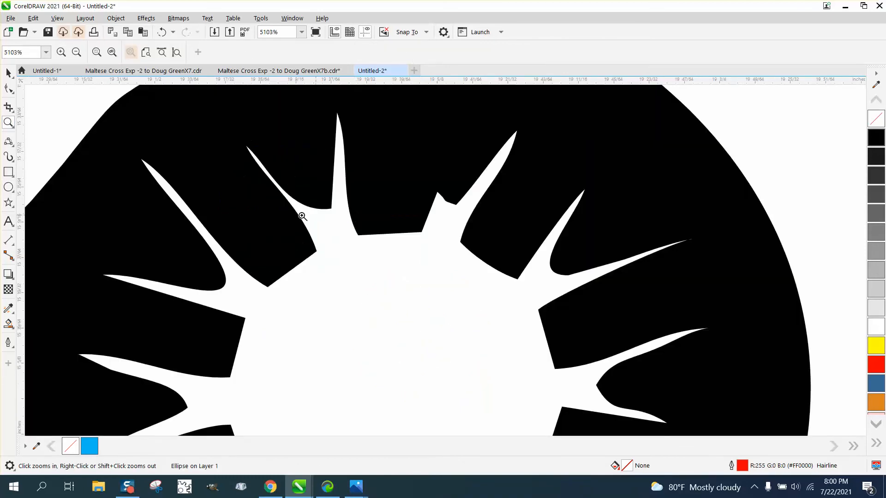
{"action": "scroll", "coordinate": [302, 217], "scroll_direction": "down", "scroll_amount": 3}
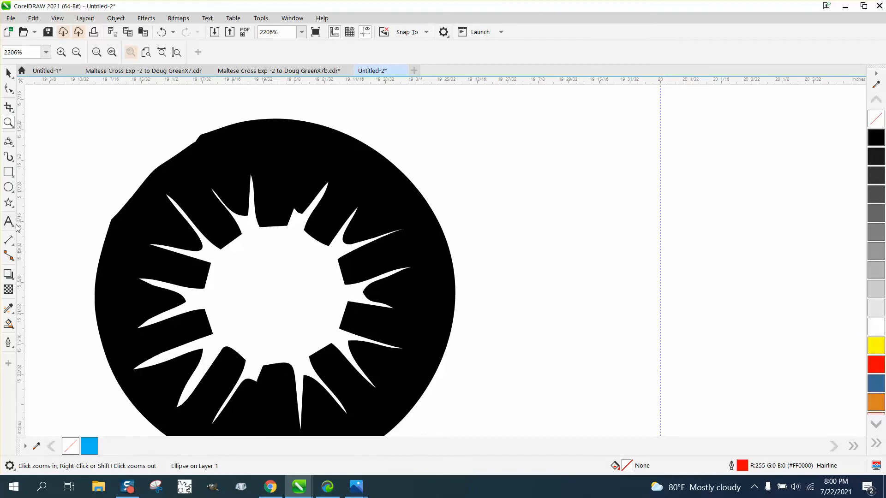
Add the text letter Y beside the black spoked wheel, above the red circles
{"action": "left_click", "coordinate": [17, 227]}
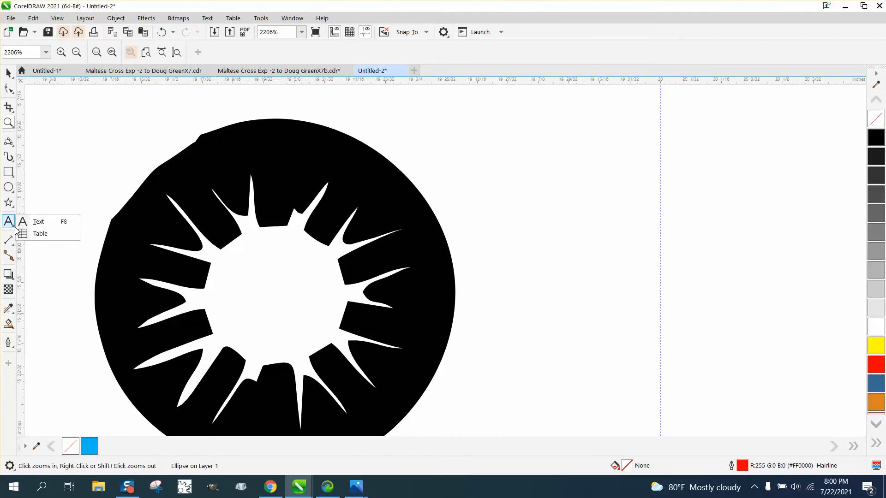
{"action": "left_click", "coordinate": [518, 211]}
{"action": "type", "text": "y"}
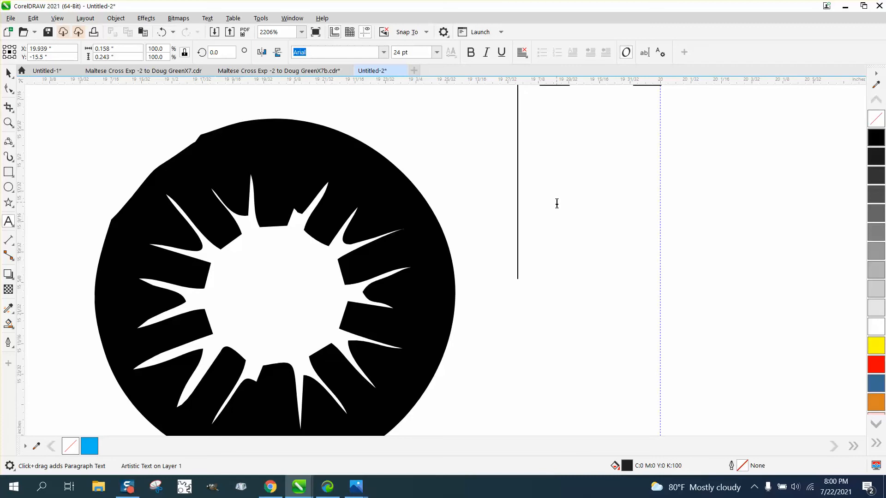
{"action": "scroll", "coordinate": [557, 202], "scroll_direction": "down", "scroll_amount": 1}
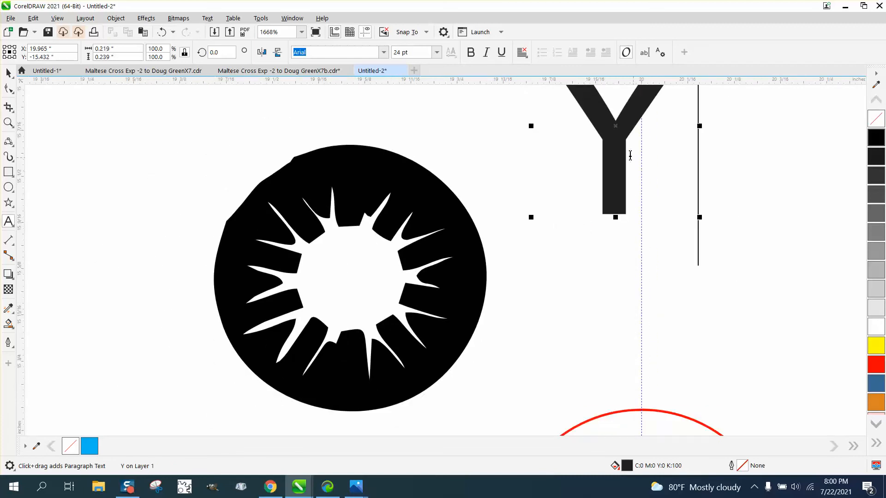
{"action": "left_click_drag", "start_coordinate": [617, 125], "coordinate": [619, 224]}
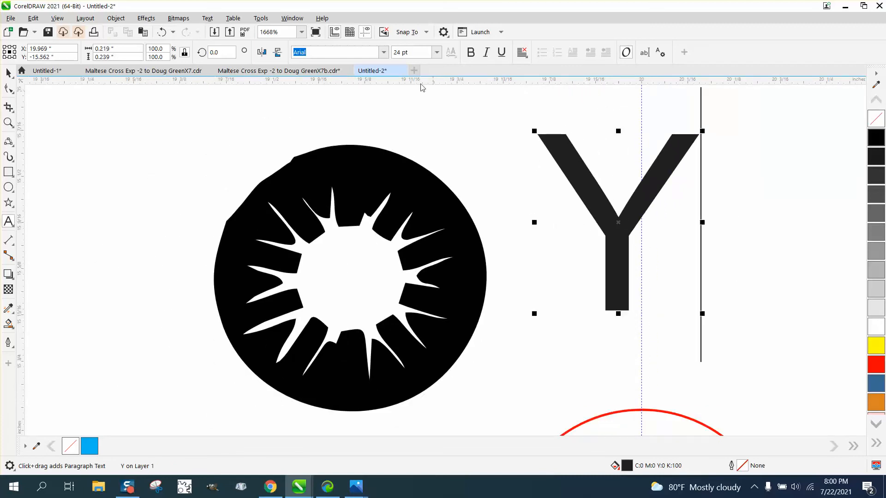
Try the Avenir LT Std 55 Roman font on the letter Y and settle on Banks Miles Single Line
{"action": "left_click", "coordinate": [383, 53]}
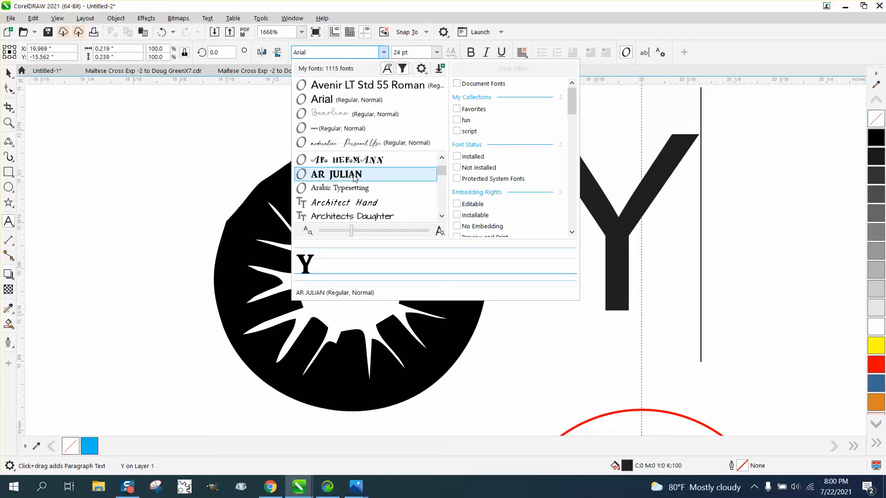
{"action": "left_click", "coordinate": [353, 174]}
{"action": "left_click", "coordinate": [9, 74]}
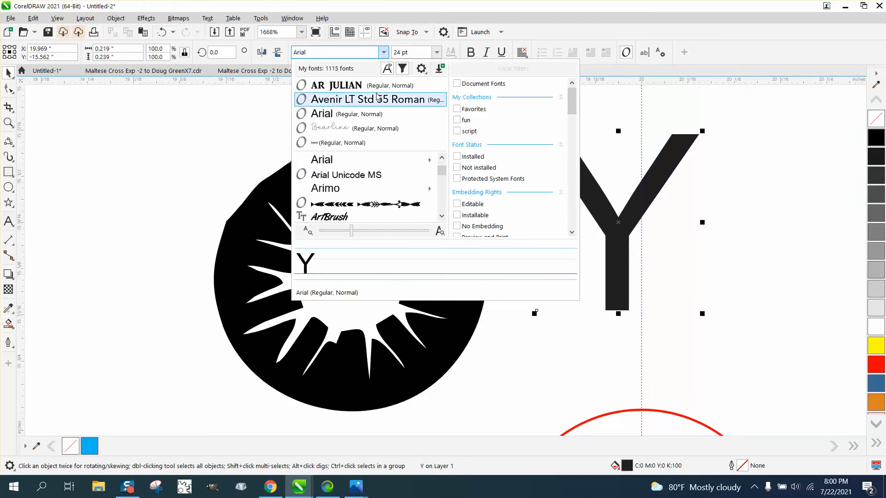
{"action": "left_click", "coordinate": [350, 100]}
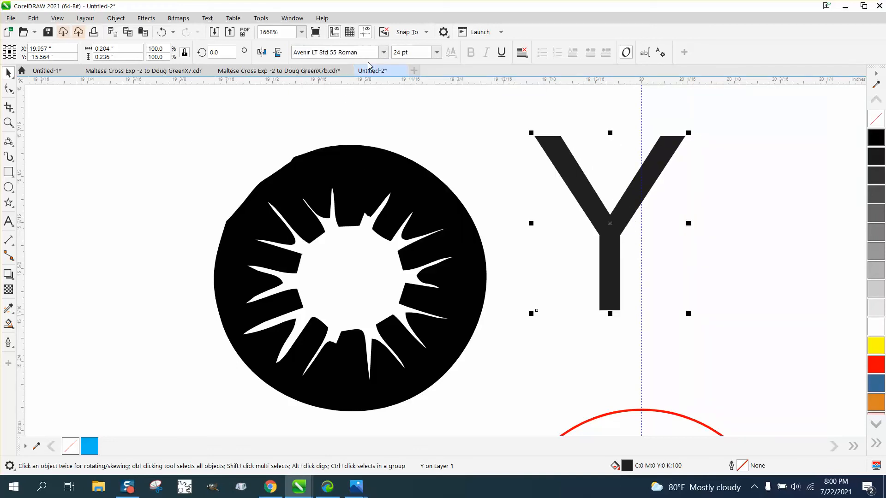
{"action": "left_click", "coordinate": [384, 52]}
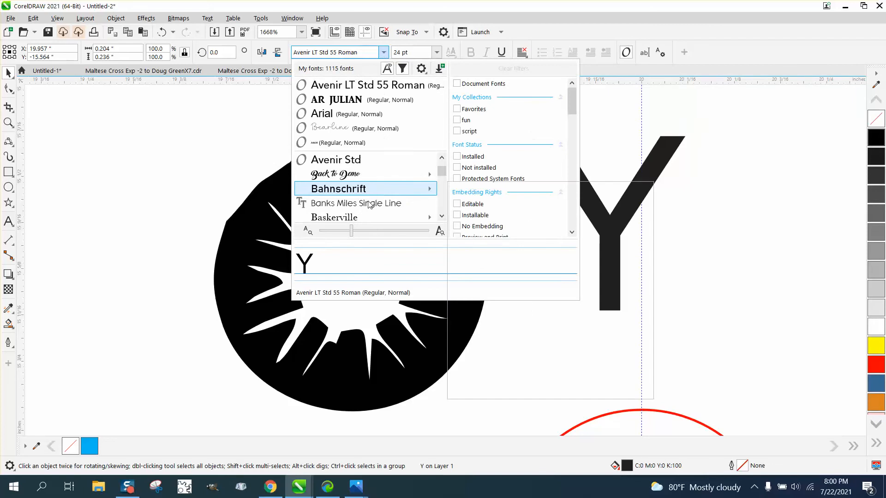
{"action": "left_click", "coordinate": [368, 209]}
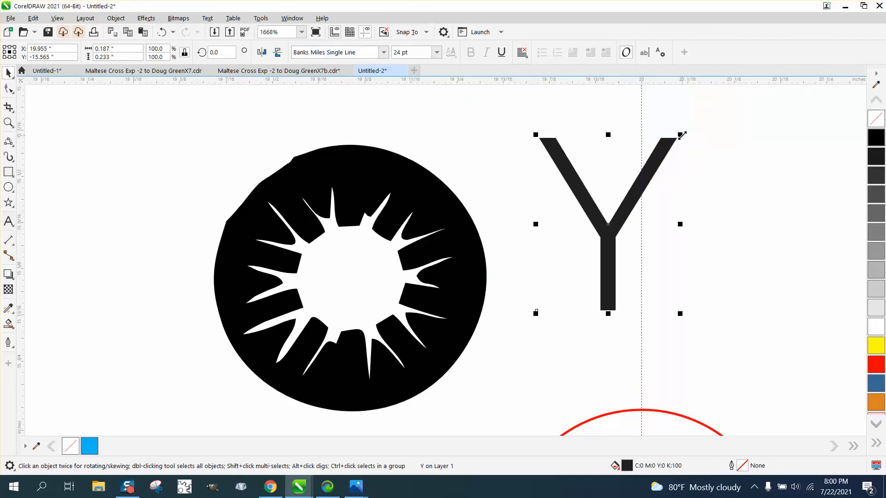
Scale the Y down to about 0.079 by 0.099 inches and center it on the vertical guideline, its stem overlapping the small circle
{"action": "left_click_drag", "start_coordinate": [682, 134], "coordinate": [598, 238]}
{"action": "scroll", "coordinate": [566, 121], "scroll_direction": "down", "scroll_amount": 2}
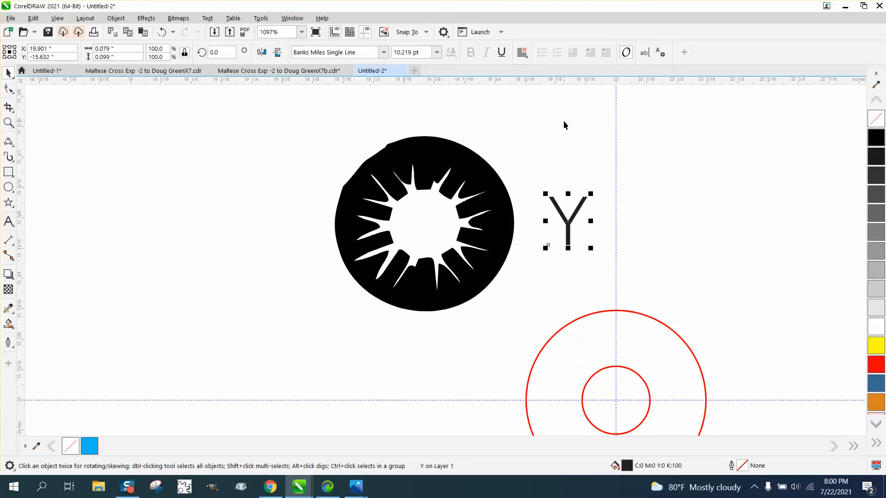
{"action": "scroll", "coordinate": [563, 122], "scroll_direction": "down", "scroll_amount": 1}
{"action": "left_click_drag", "start_coordinate": [567, 187], "coordinate": [598, 278]}
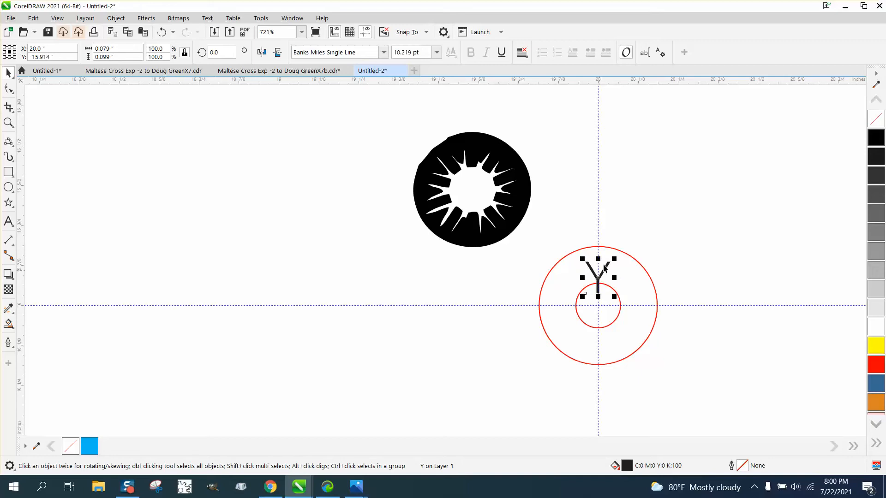
Remove the Y's fill and give it a black outline
{"action": "left_click", "coordinate": [876, 119]}
{"action": "right_click", "coordinate": [876, 137]}
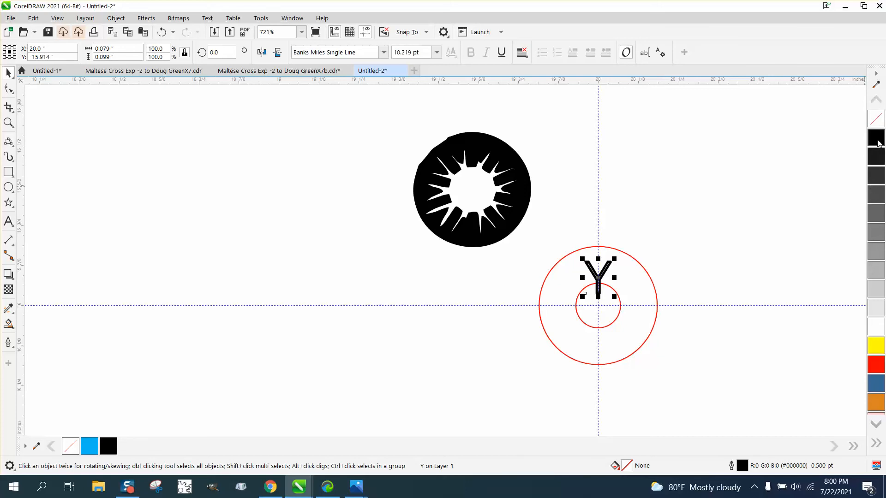
{"action": "left_click", "coordinate": [9, 122]}
{"action": "left_click_drag", "start_coordinate": [568, 251], "coordinate": [646, 312]}
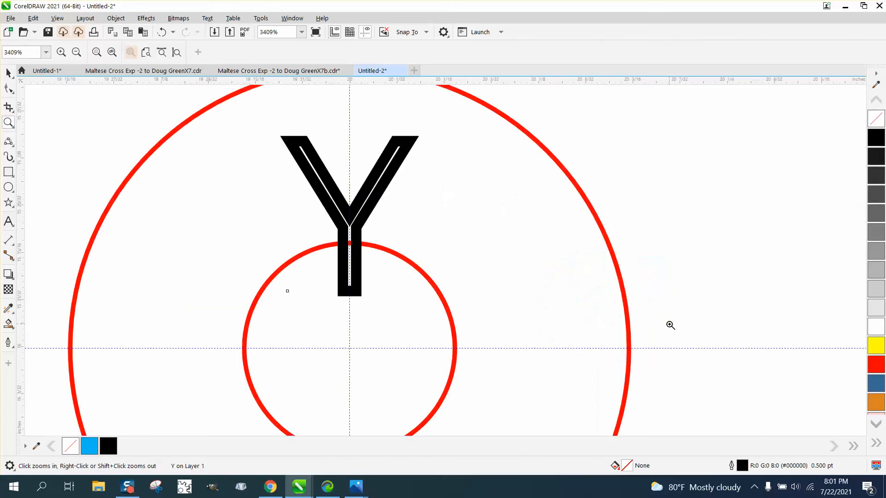
Set the Y's outline width to Hairline
{"action": "left_click", "coordinate": [8, 73]}
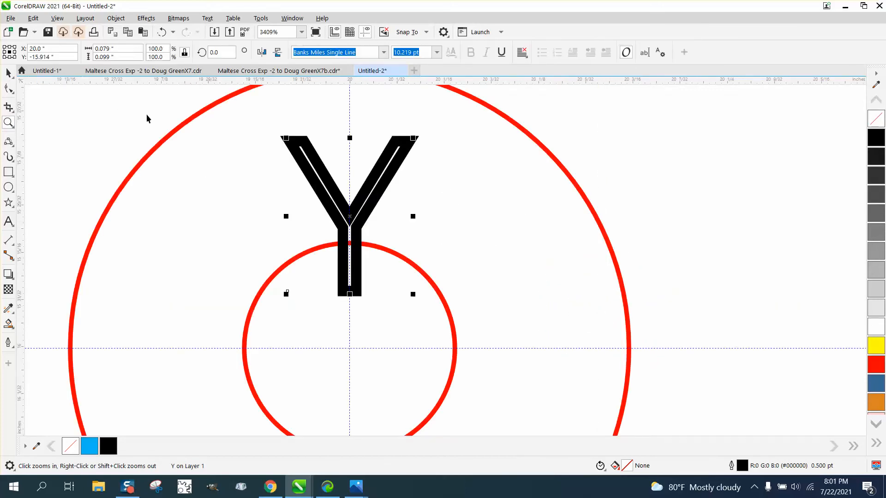
{"action": "double_click", "coordinate": [743, 466]}
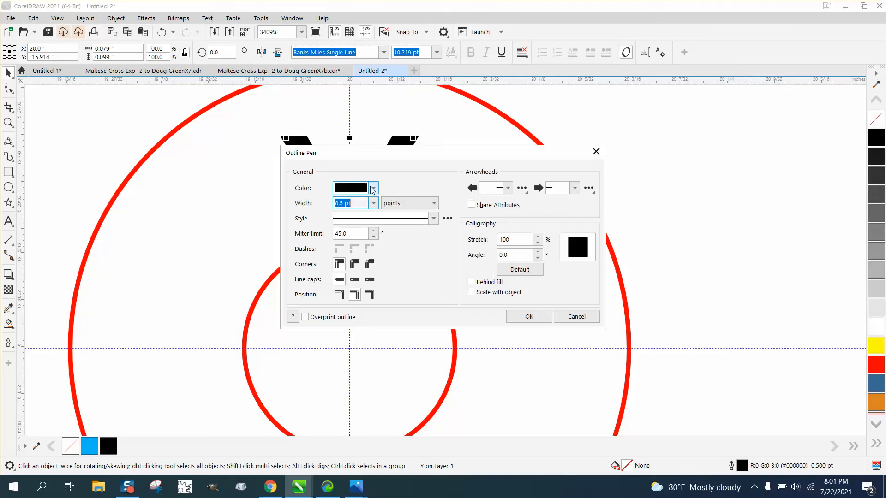
{"action": "left_click", "coordinate": [372, 204]}
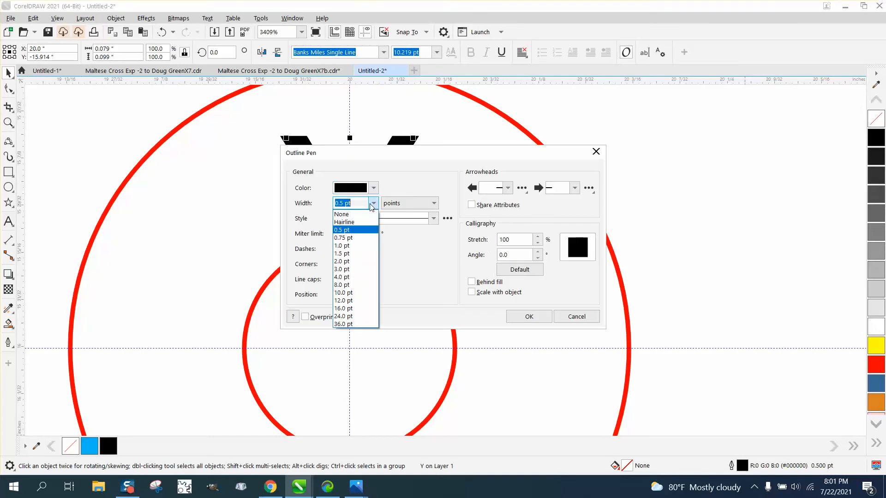
{"action": "left_click", "coordinate": [351, 223]}
{"action": "left_click", "coordinate": [525, 315]}
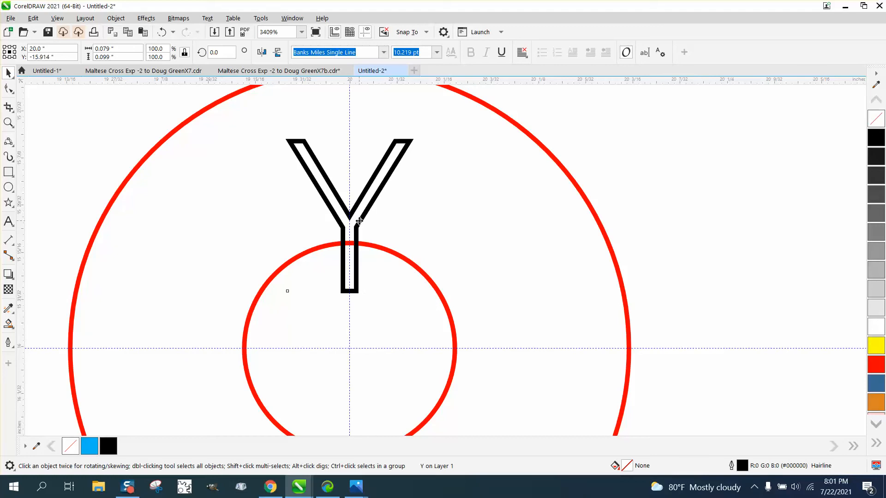
Move the Y's center of rotation down to the guideline intersection at the circles' center
{"action": "left_click", "coordinate": [359, 220]}
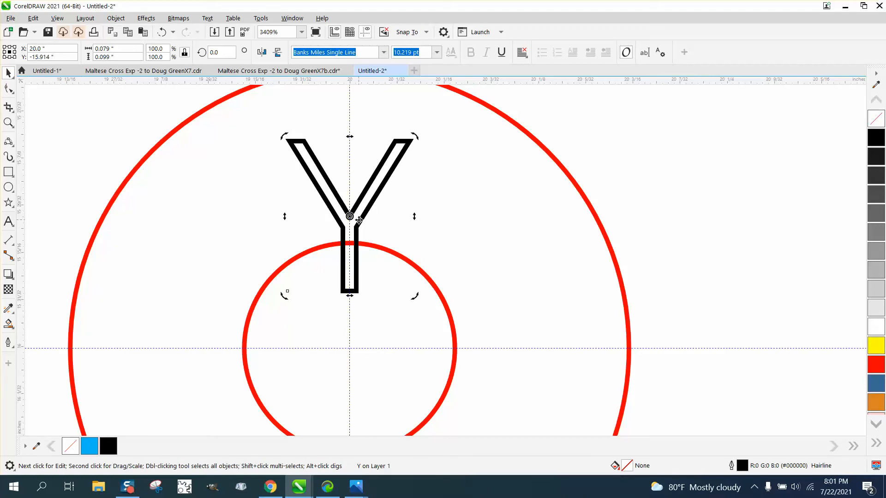
{"action": "left_click", "coordinate": [351, 216]}
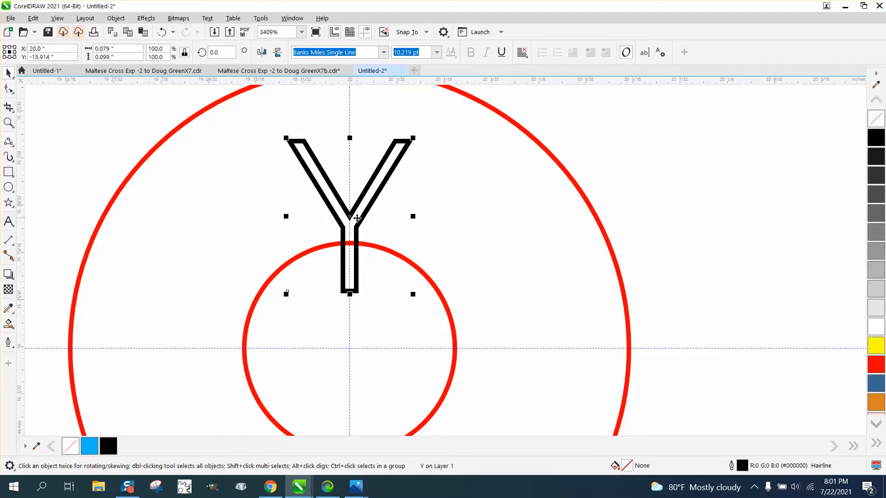
{"action": "left_click", "coordinate": [351, 216]}
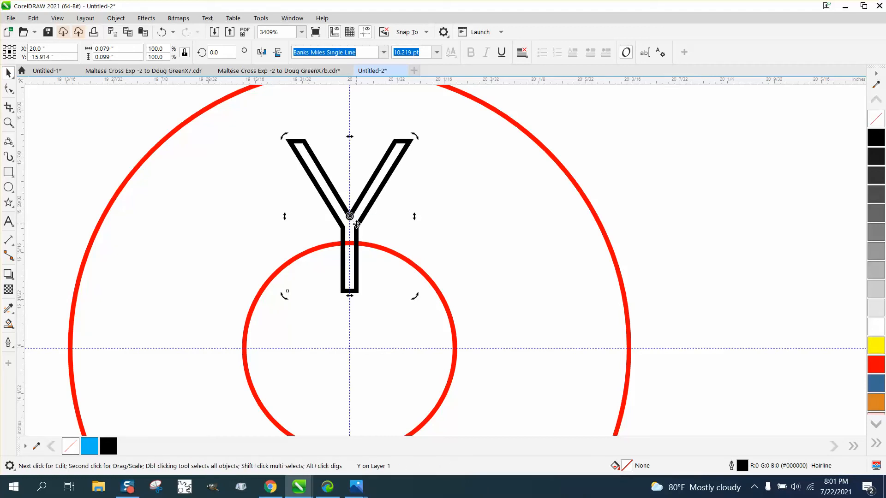
{"action": "scroll", "coordinate": [351, 216], "scroll_direction": "down", "scroll_amount": 1}
{"action": "left_click_drag", "start_coordinate": [351, 218], "coordinate": [351, 317]}
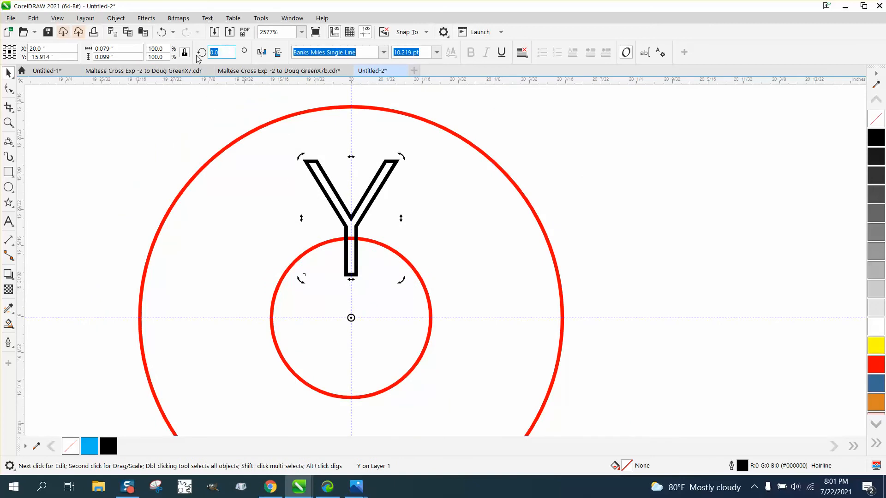
Create a copy of the Y rotated by 36° and repeat it until ten evenly spaced Ys surround the hub
{"action": "type", "text": "36"}
{"action": "key", "text": "Return"}
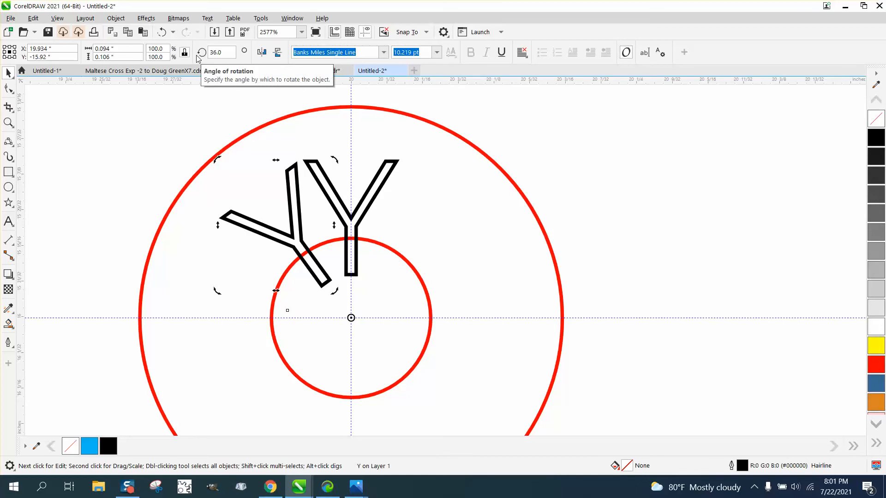
{"action": "key", "text": "ctrl+r"}
{"action": "key", "text": "ctrl+r"}
{"action": "key", "text": "ctrl+r"}
{"action": "key", "text": "ctrl+r"}
{"action": "key", "text": "ctrl+r"}
{"action": "key", "text": "ctrl+r"}
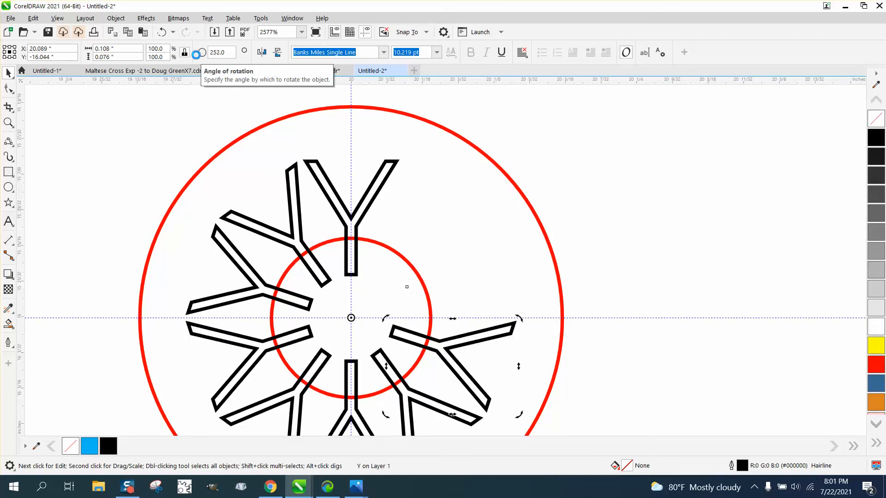
{"action": "key", "text": "ctrl+r"}
{"action": "key", "text": "ctrl+r"}
{"action": "key", "text": "F3"}
{"action": "key", "text": "F3"}
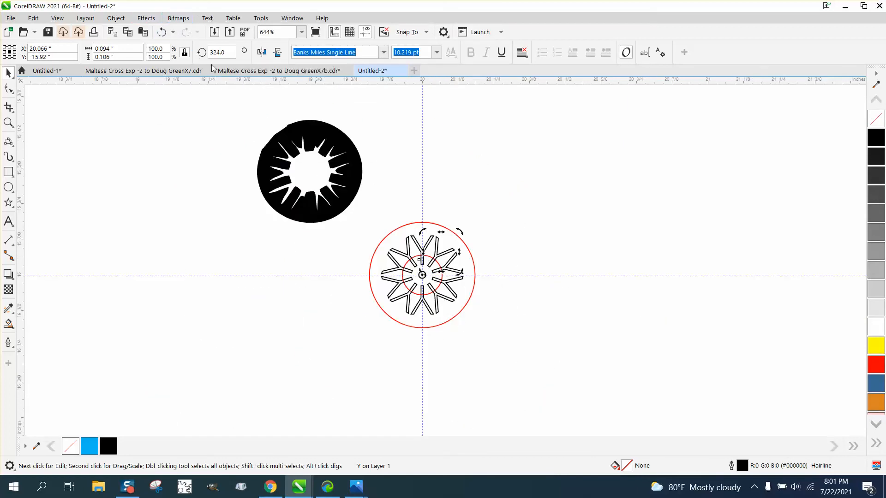
Try to delete the Y stem ends inside the small circle with Virtual Segment Delete
{"action": "left_click", "coordinate": [8, 122]}
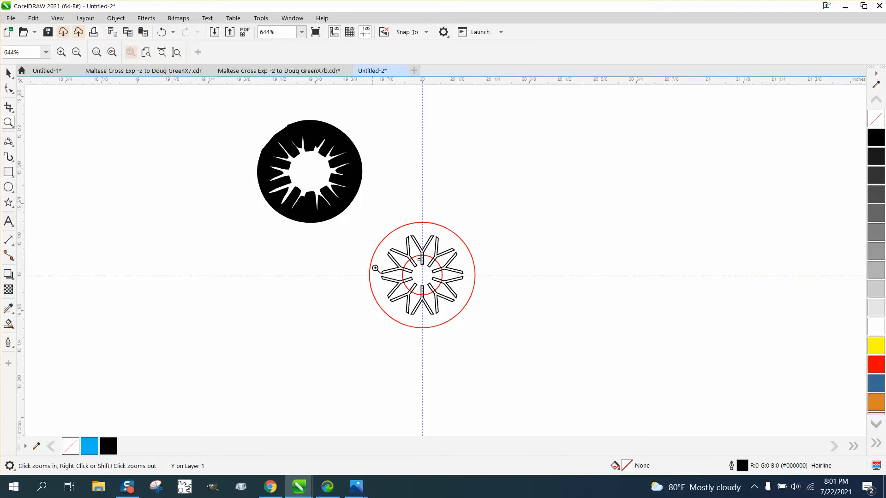
{"action": "left_click_drag", "start_coordinate": [339, 194], "coordinate": [587, 370]}
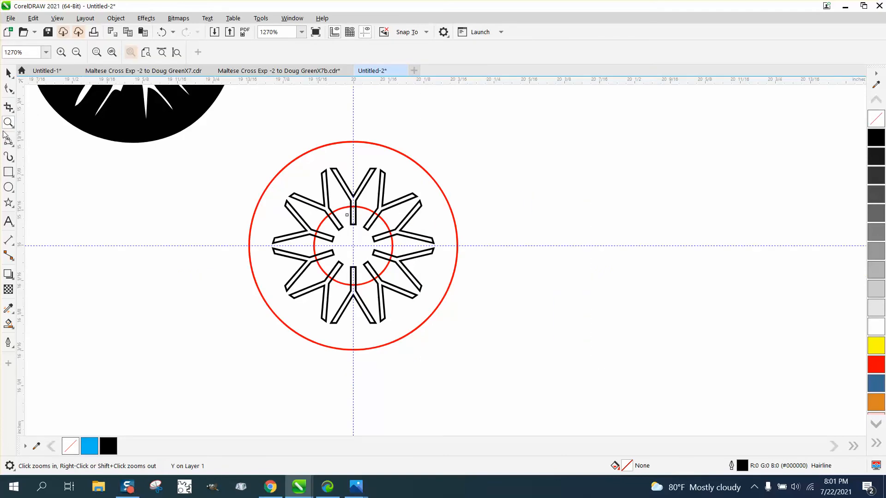
{"action": "left_click", "coordinate": [14, 113]}
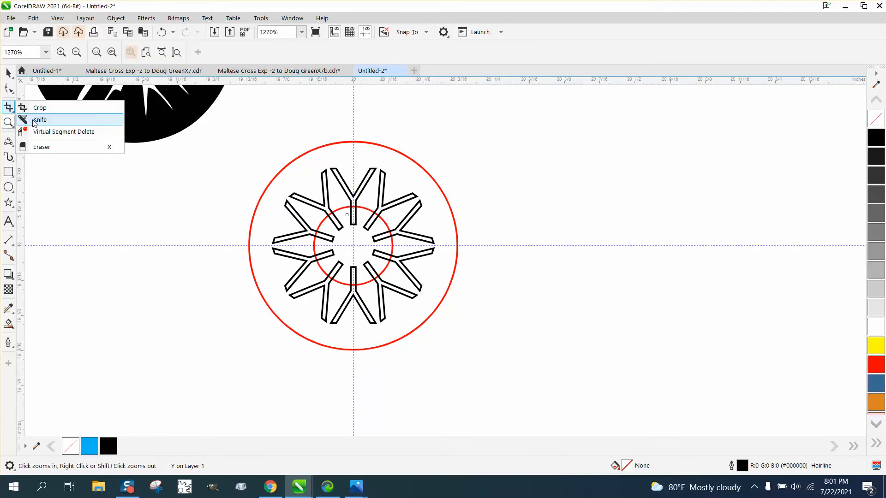
{"action": "left_click", "coordinate": [47, 131]}
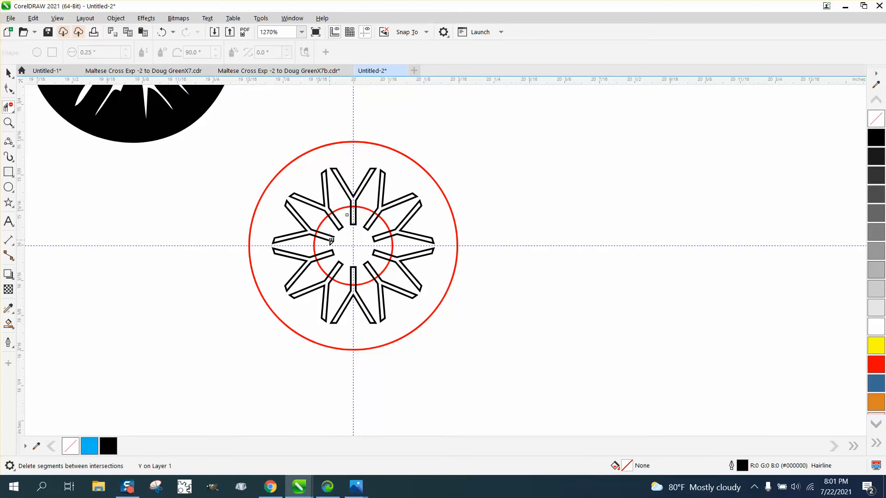
{"action": "left_click_drag", "start_coordinate": [330, 234], "coordinate": [376, 266]}
Select both red circles and all ten Ys and convert them to curves
{"action": "left_click", "coordinate": [8, 73]}
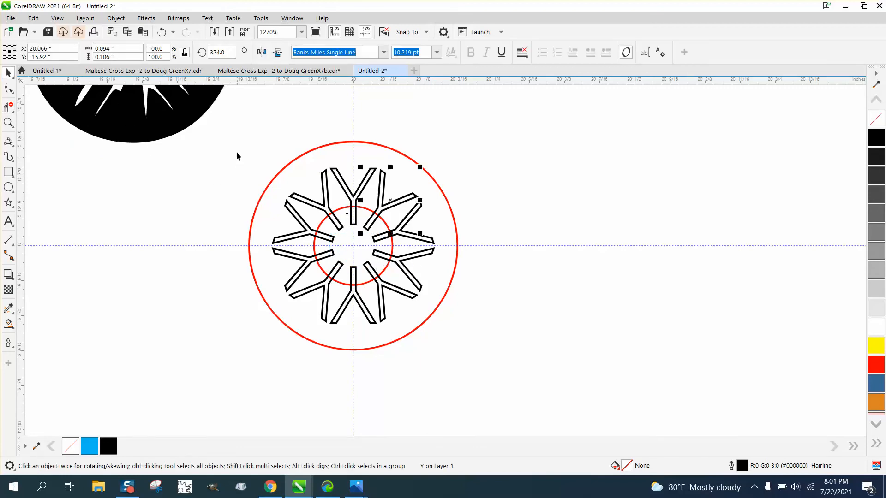
{"action": "left_click_drag", "start_coordinate": [228, 141], "coordinate": [487, 337]}
{"action": "left_click_drag", "start_coordinate": [566, 372], "coordinate": [567, 373]}
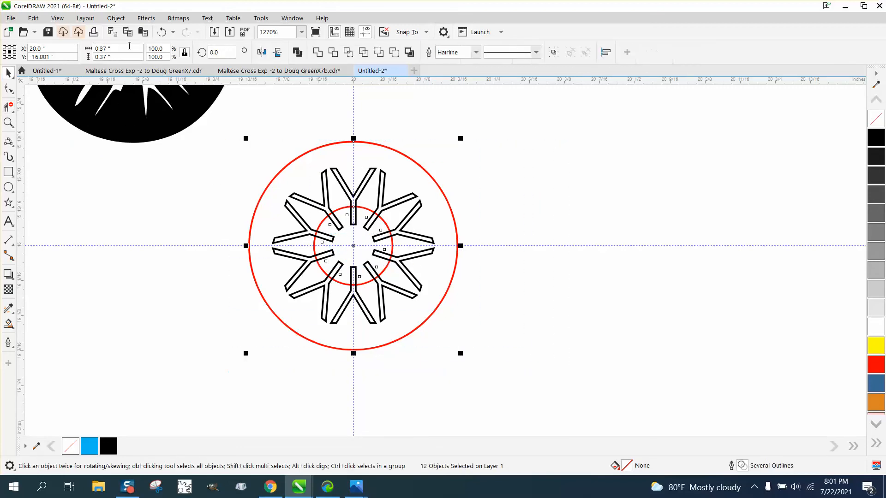
{"action": "left_click", "coordinate": [116, 18]}
{"action": "left_click", "coordinate": [142, 293]}
Delete all the Y stem ends inside the small red circle with Virtual Segment Delete
{"action": "left_click", "coordinate": [9, 107]}
{"action": "left_click_drag", "start_coordinate": [330, 239], "coordinate": [371, 264]}
{"action": "left_click", "coordinate": [378, 243]}
{"action": "left_click", "coordinate": [371, 224]}
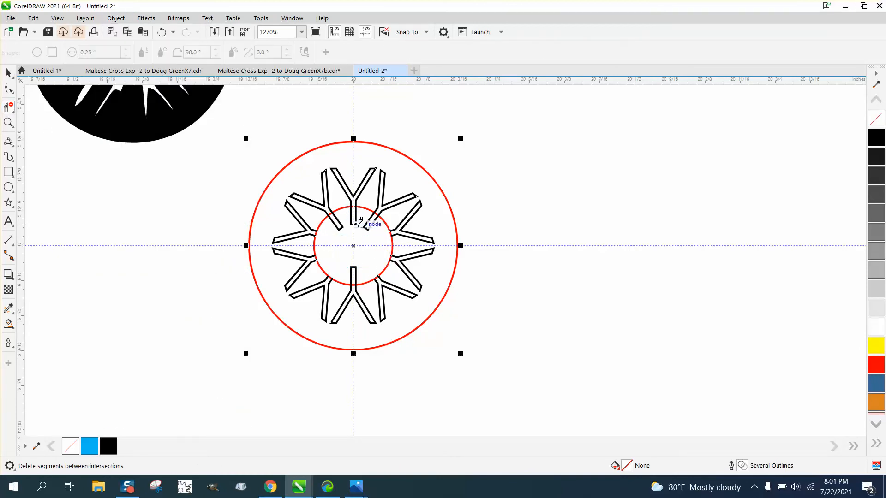
{"action": "left_click", "coordinate": [340, 223]}
{"action": "left_click", "coordinate": [353, 216]}
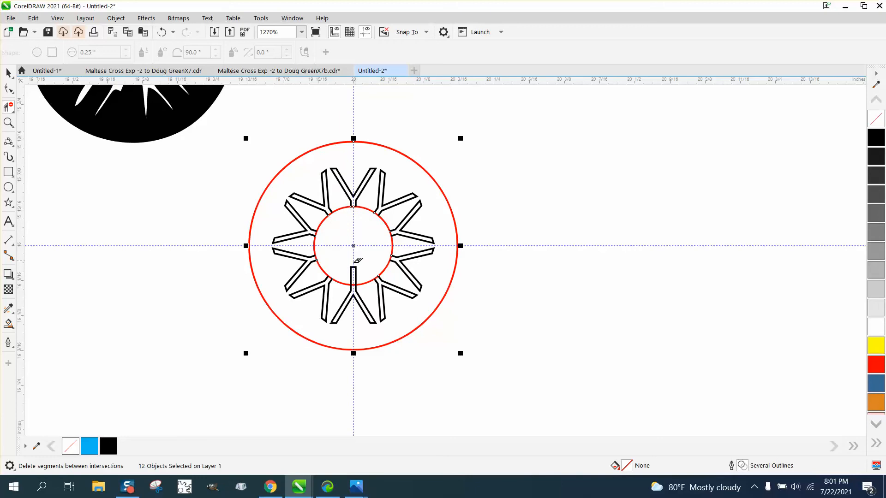
{"action": "left_click", "coordinate": [353, 276]}
Delete the small circle's short arcs across the Y stem openings with Virtual Segment Delete, leaving the arcs between spokes
{"action": "left_click", "coordinate": [8, 122]}
{"action": "left_click_drag", "start_coordinate": [261, 190], "coordinate": [543, 336]}
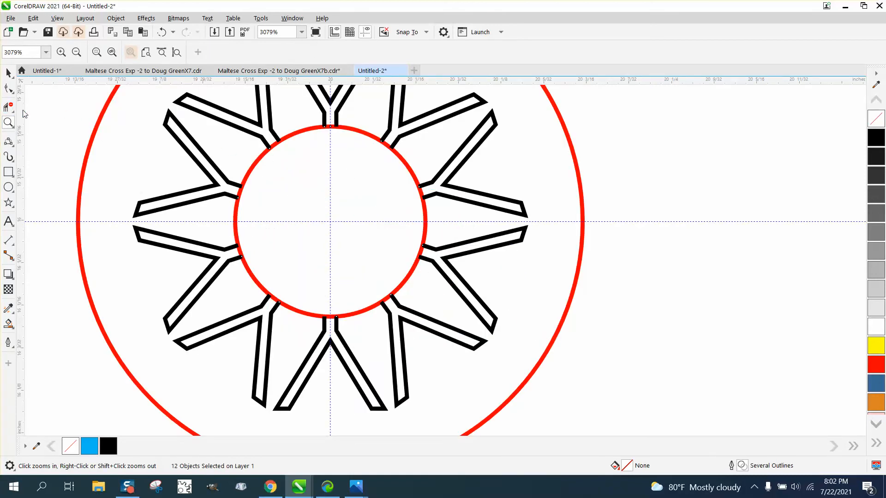
{"action": "left_click", "coordinate": [8, 107]}
{"action": "left_click", "coordinate": [275, 143]}
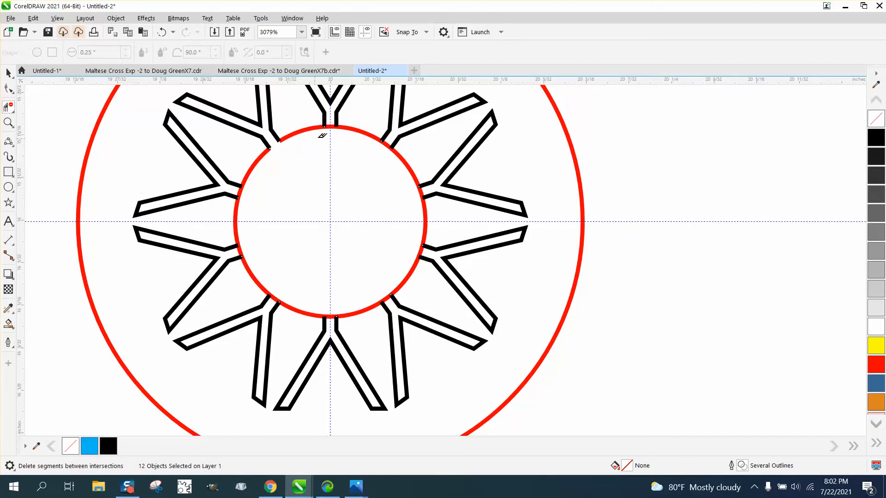
{"action": "scroll", "coordinate": [352, 213], "scroll_direction": "down", "scroll_amount": 5}
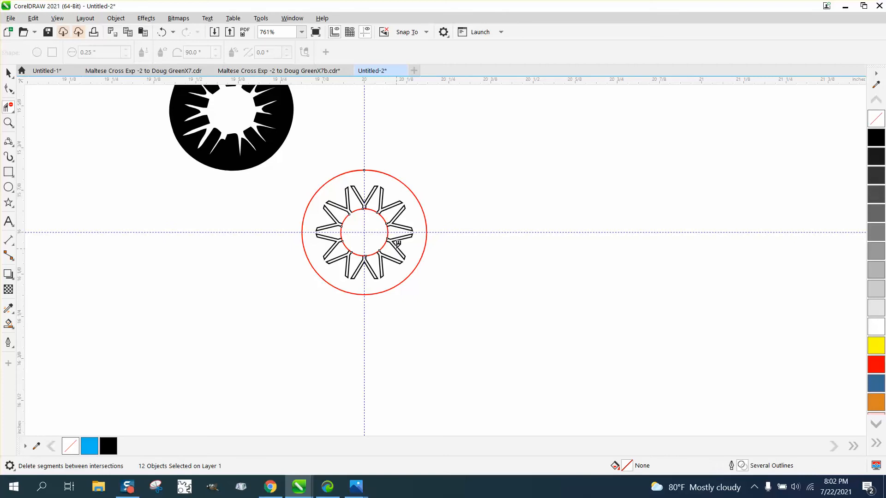
{"action": "left_click", "coordinate": [8, 122]}
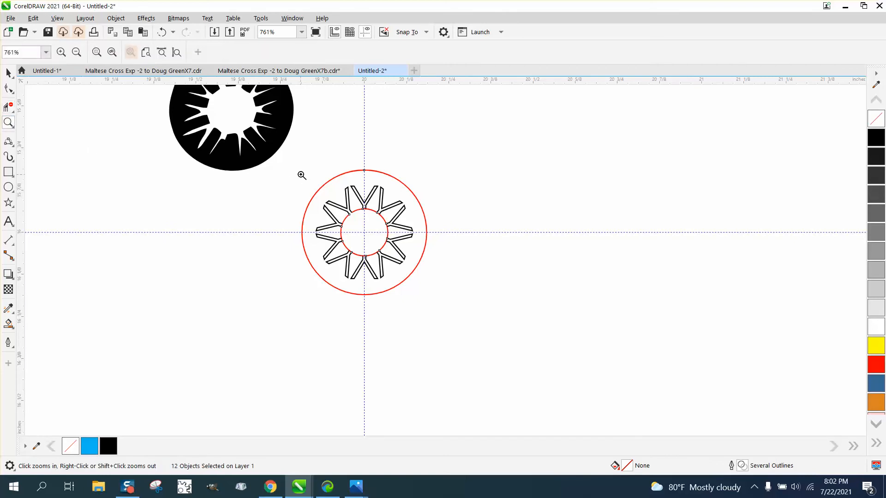
{"action": "left_click_drag", "start_coordinate": [294, 173], "coordinate": [490, 313]}
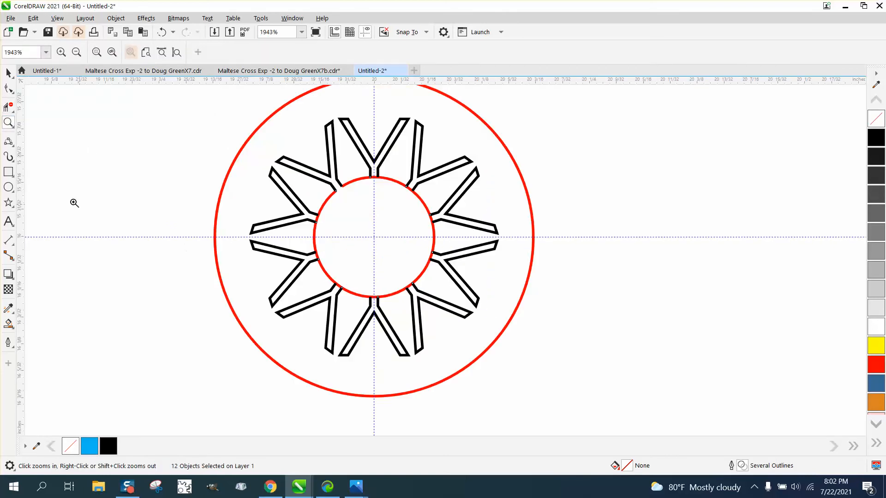
{"action": "left_click", "coordinate": [9, 106]}
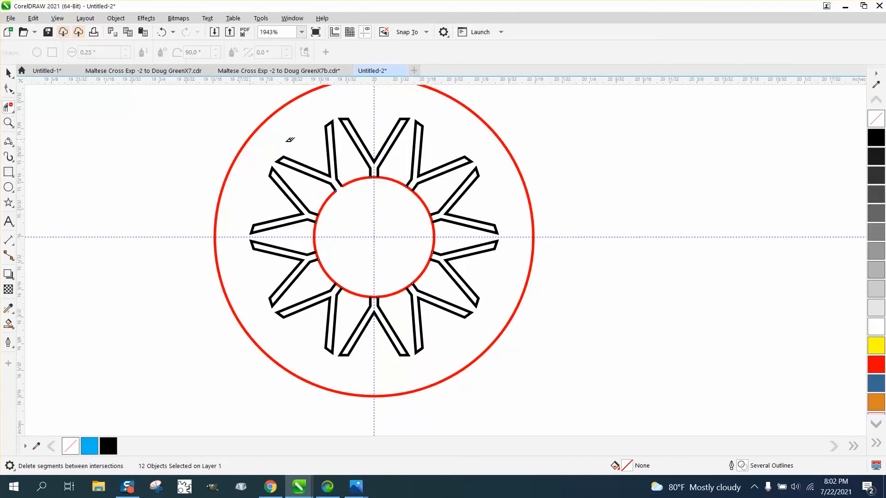
{"action": "left_click", "coordinate": [377, 173]}
{"action": "left_click", "coordinate": [414, 187]}
{"action": "left_click", "coordinate": [432, 217]}
{"action": "left_click", "coordinate": [434, 250]}
{"action": "left_click", "coordinate": [408, 285]}
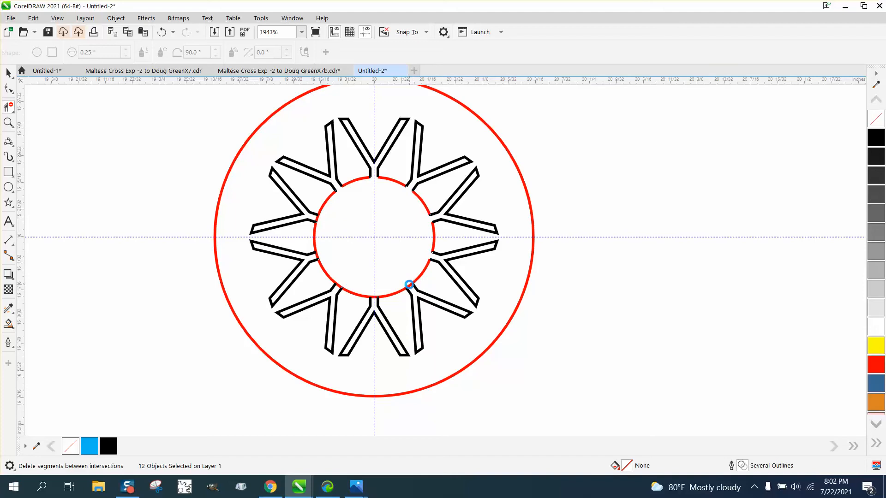
{"action": "left_click", "coordinate": [376, 295]}
Select the whole spoked wheel with its outer circle and set its outline color to black
{"action": "scroll", "coordinate": [323, 218], "scroll_direction": "down", "scroll_amount": 5}
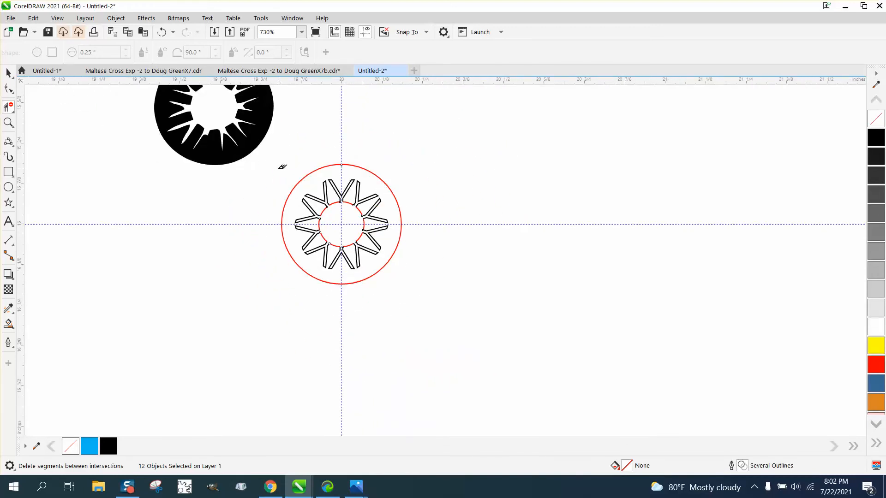
{"action": "left_click", "coordinate": [9, 72]}
{"action": "left_click_drag", "start_coordinate": [274, 162], "coordinate": [463, 304]}
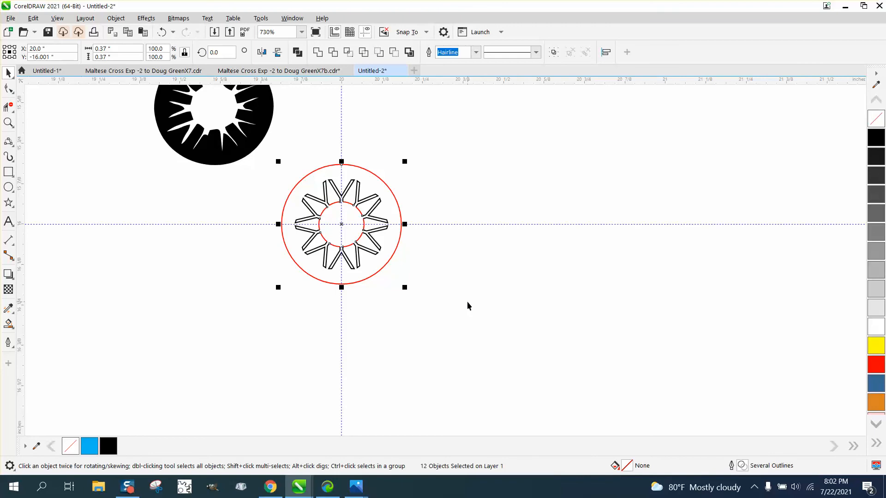
{"action": "right_click", "coordinate": [882, 139]}
Reselect the complete spoked wheel and center it on the page inside the winged tire
{"action": "scroll", "coordinate": [557, 342], "scroll_direction": "down", "scroll_amount": 4}
{"action": "scroll", "coordinate": [557, 347], "scroll_direction": "down", "scroll_amount": 2}
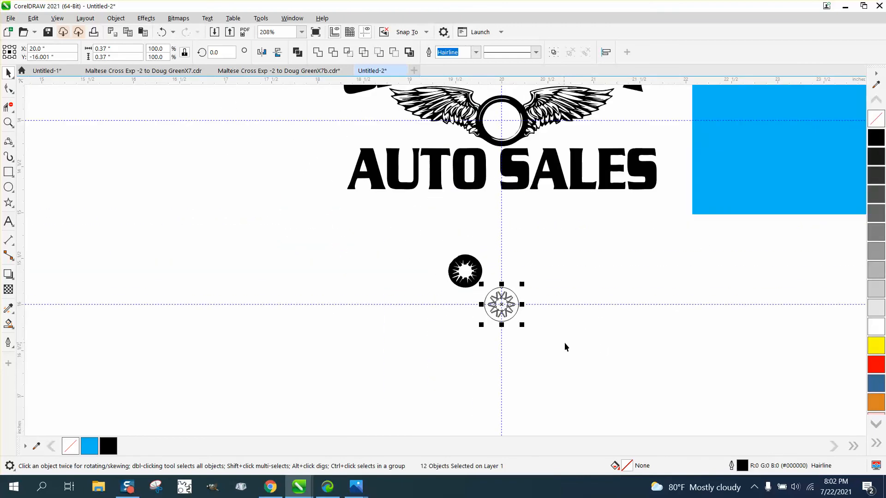
{"action": "left_click", "coordinate": [549, 314]}
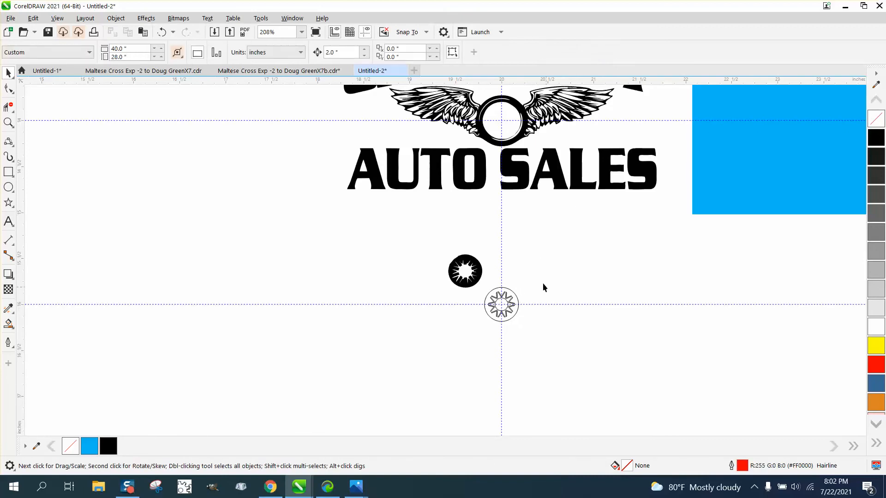
{"action": "left_click_drag", "start_coordinate": [484, 337], "coordinate": [475, 334]}
{"action": "key", "text": "p"}
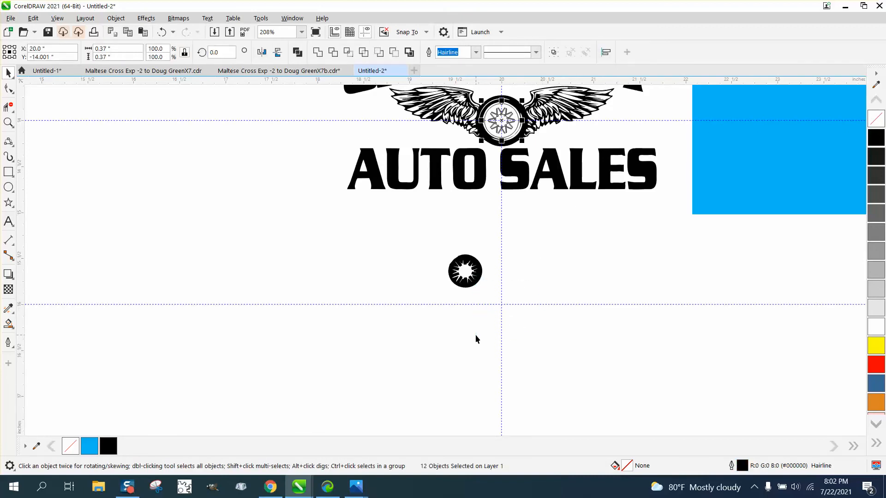
{"action": "left_click", "coordinate": [8, 122]}
{"action": "left_click_drag", "start_coordinate": [484, 97], "coordinate": [556, 176]}
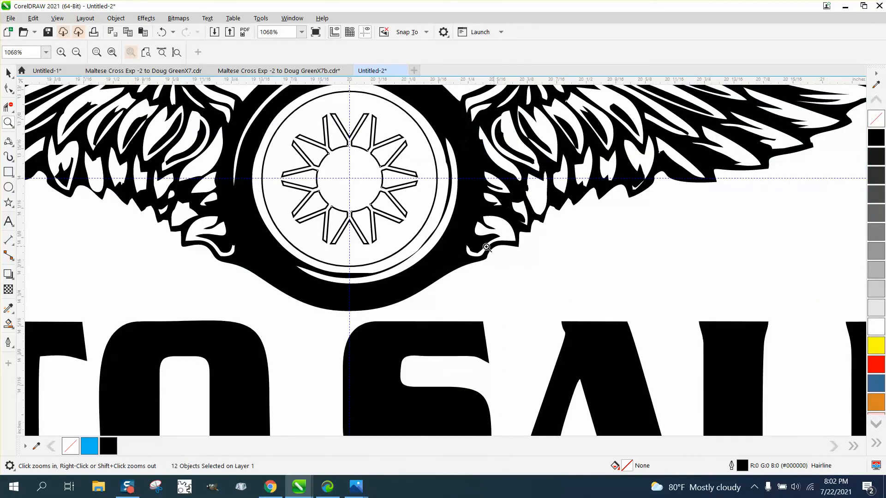
{"action": "scroll", "coordinate": [453, 262], "scroll_direction": "down", "scroll_amount": 5}
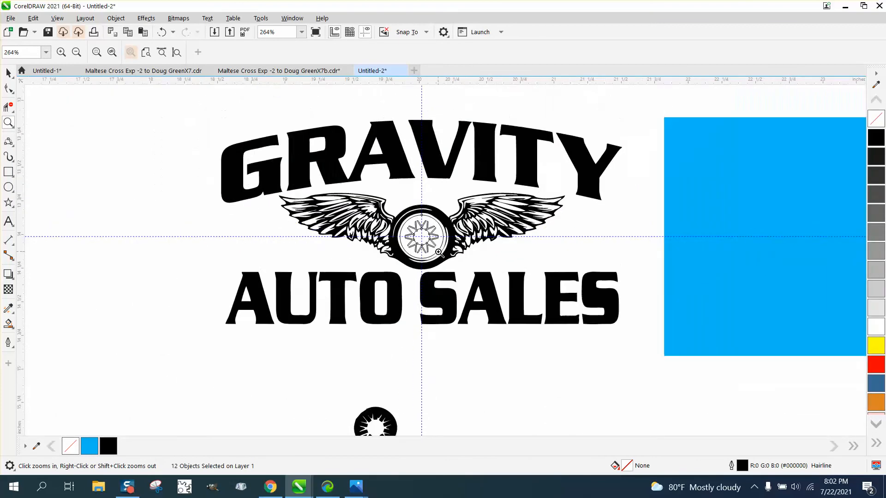
Center the blue rectangle on the page behind the logo and inspect the corners where the spokes meet the hub arcs
{"action": "left_click", "coordinate": [8, 72]}
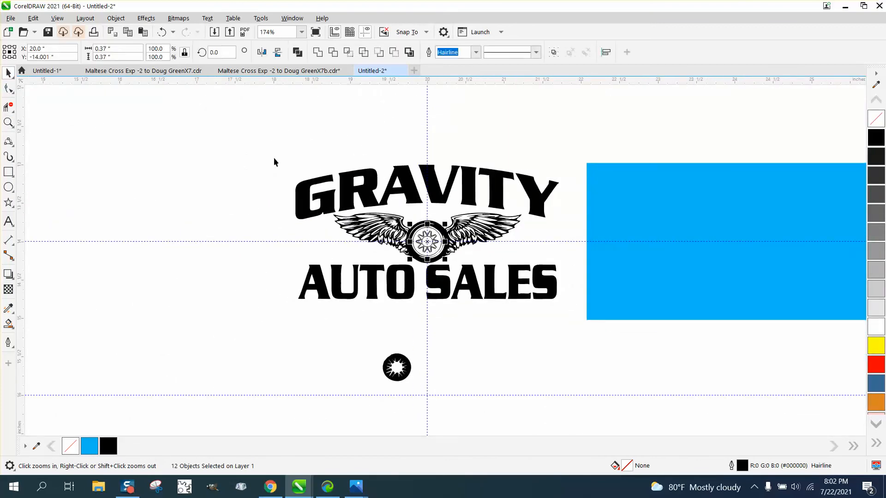
{"action": "left_click", "coordinate": [695, 268]}
{"action": "key", "text": "p"}
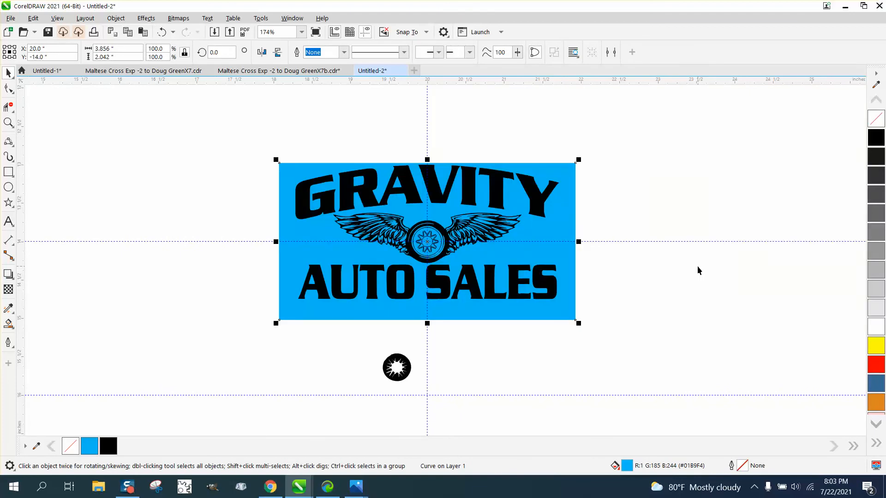
{"action": "left_click", "coordinate": [9, 122]}
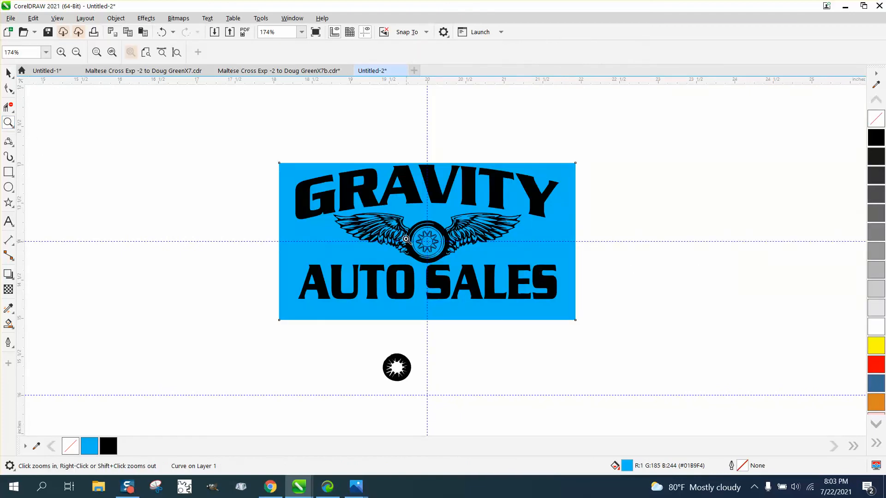
{"action": "left_click_drag", "start_coordinate": [394, 227], "coordinate": [462, 261]}
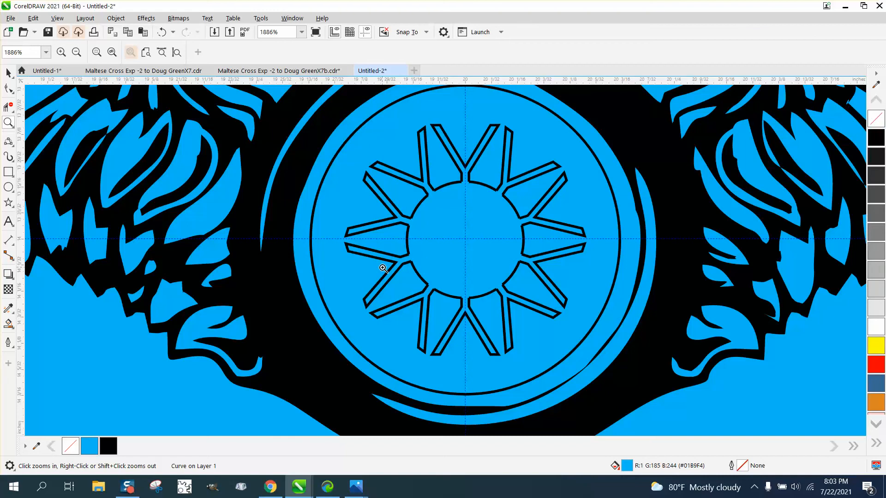
{"action": "scroll", "coordinate": [382, 268], "scroll_direction": "down", "scroll_amount": 3}
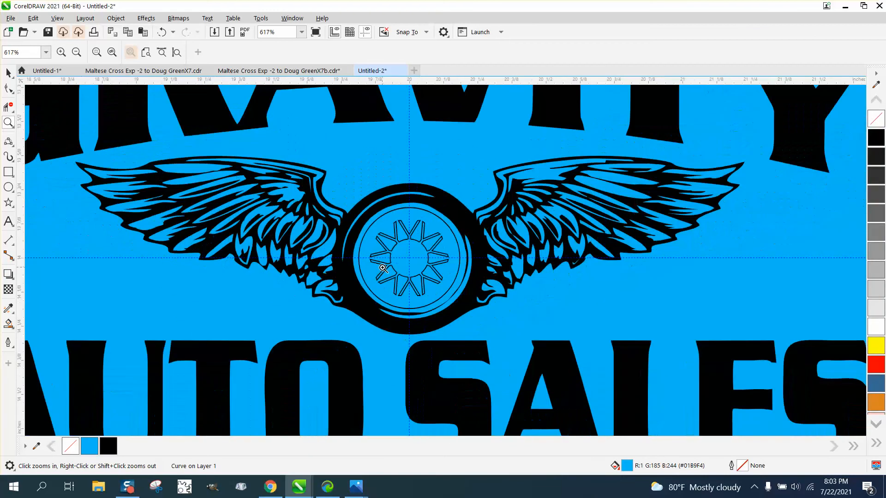
{"action": "left_click_drag", "start_coordinate": [406, 232], "coordinate": [417, 250]}
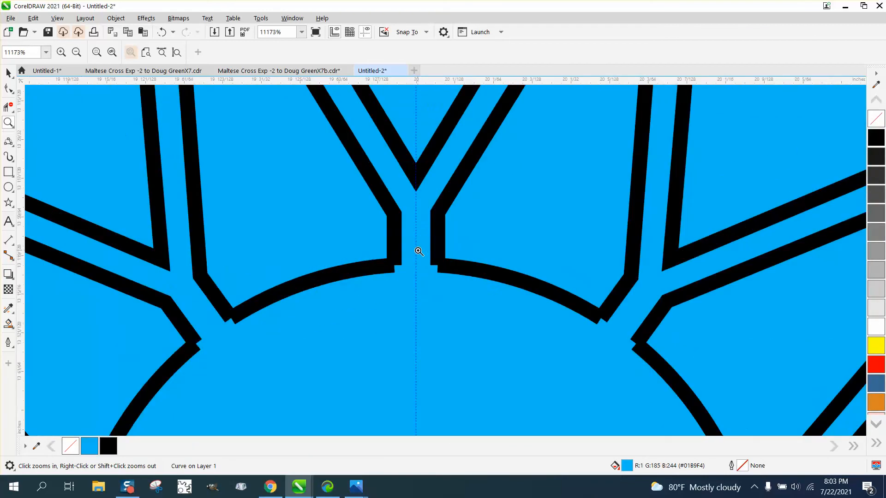
{"action": "scroll", "coordinate": [377, 253], "scroll_direction": "down", "scroll_amount": 4}
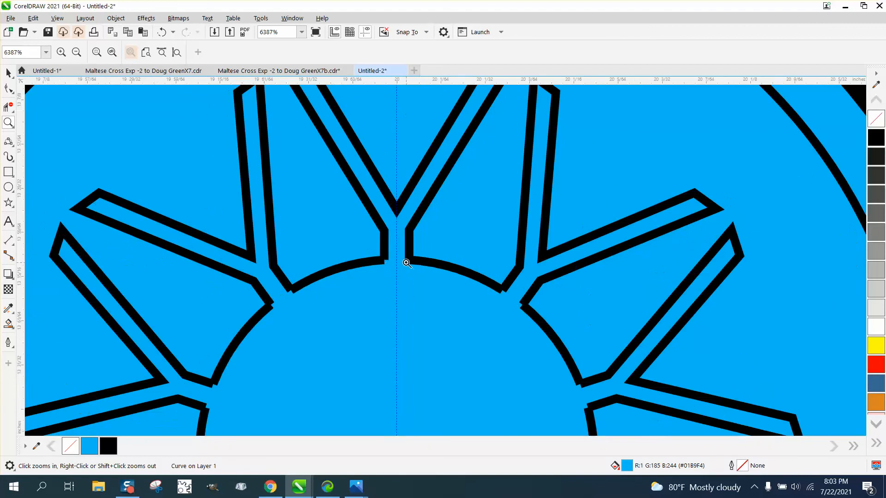
{"action": "scroll", "coordinate": [382, 258], "scroll_direction": "down", "scroll_amount": 3}
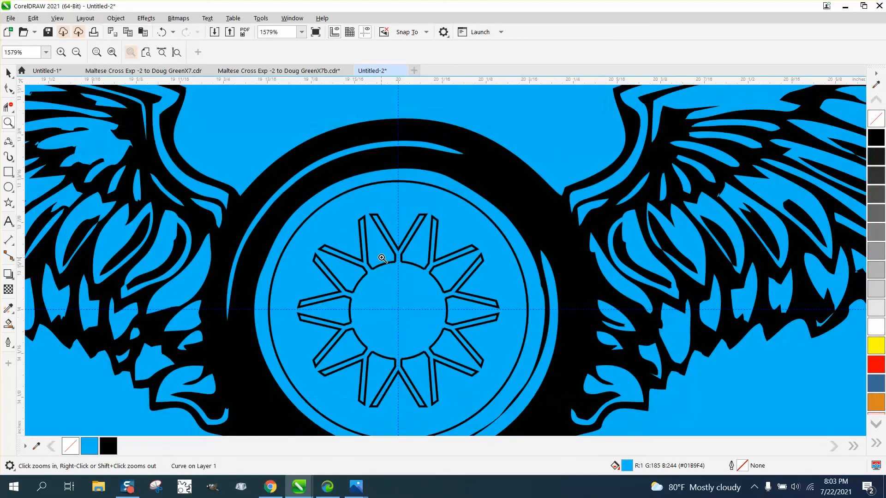
Undo the centering of the blue rectangle and of the spoked wheel
{"action": "left_click", "coordinate": [9, 72]}
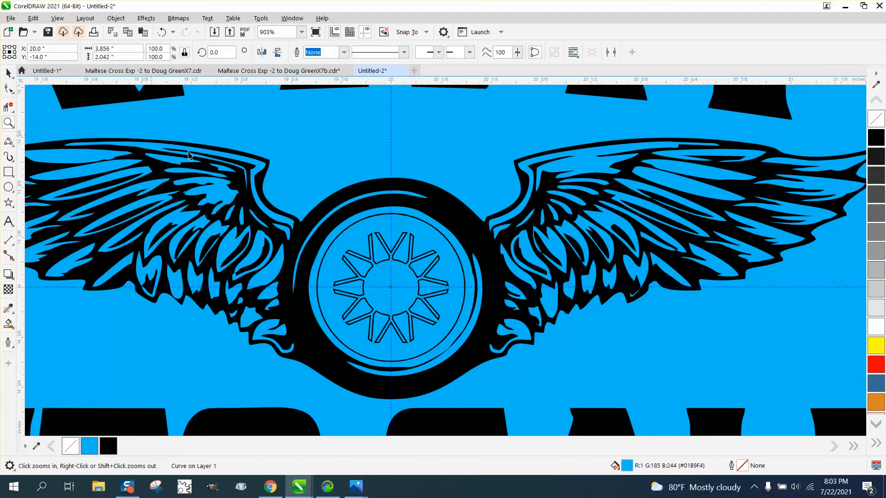
{"action": "scroll", "coordinate": [196, 158], "scroll_direction": "down", "scroll_amount": 1}
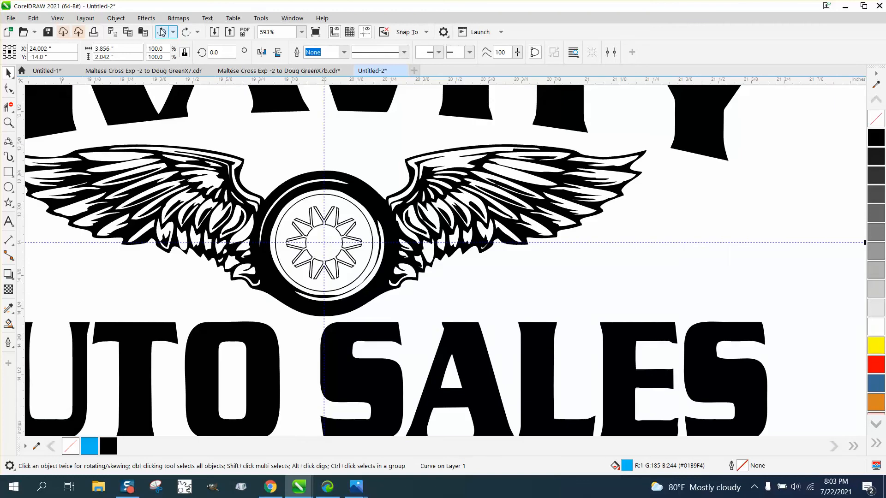
{"action": "left_click", "coordinate": [162, 31]}
{"action": "left_click", "coordinate": [161, 31]}
{"action": "left_click", "coordinate": [161, 31]}
Open Join Curves and try to join all the wheel's curves with Extend and a 0.1" gap tolerance
{"action": "scroll", "coordinate": [250, 117], "scroll_direction": "down", "scroll_amount": 2}
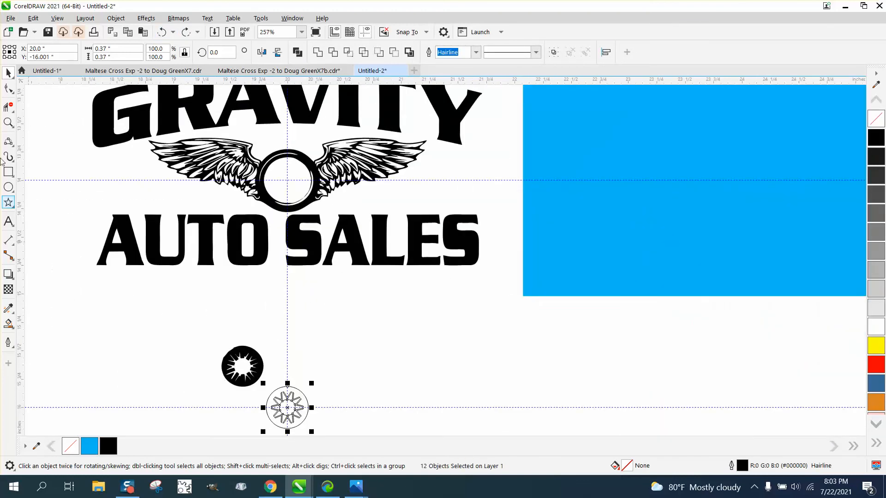
{"action": "left_click", "coordinate": [9, 123]}
{"action": "left_click_drag", "start_coordinate": [252, 389], "coordinate": [351, 420]}
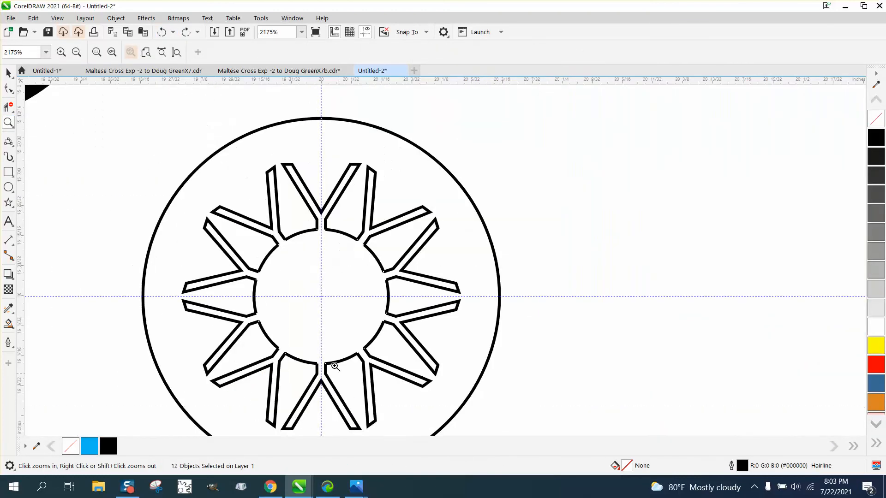
{"action": "left_click", "coordinate": [8, 88]}
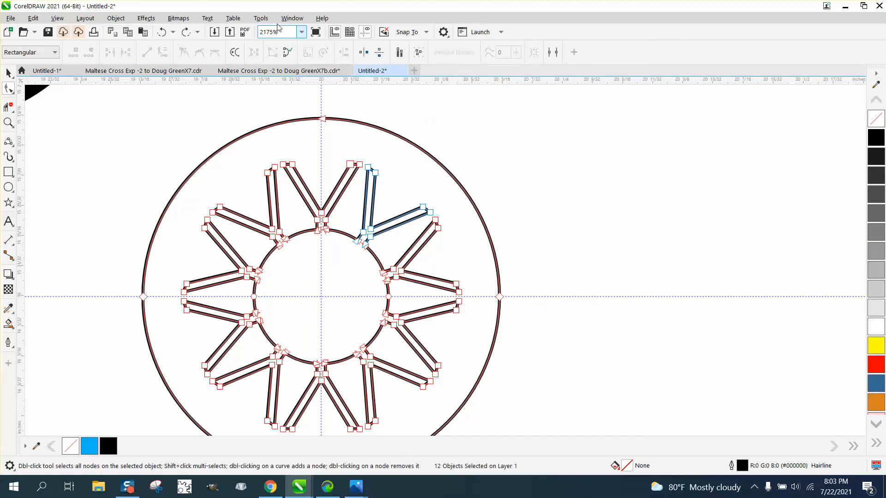
{"action": "left_click", "coordinate": [292, 18]}
{"action": "mouse_move", "coordinate": [308, 165]}
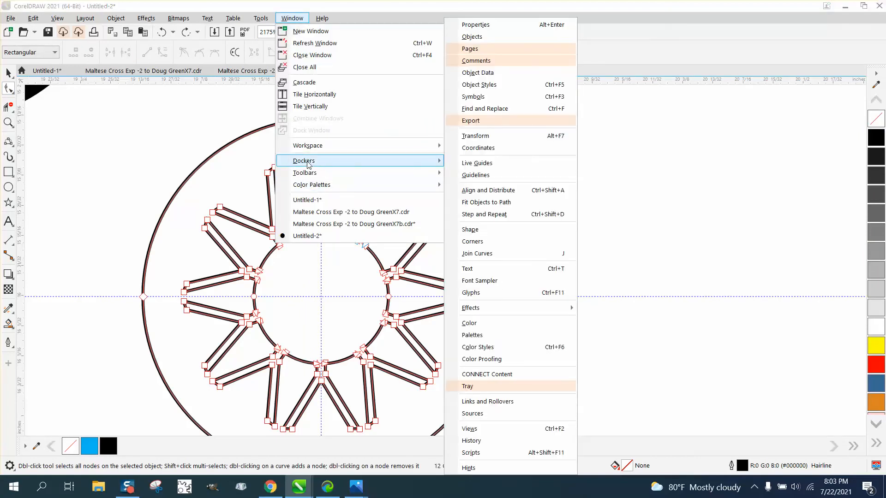
{"action": "left_click", "coordinate": [490, 254]}
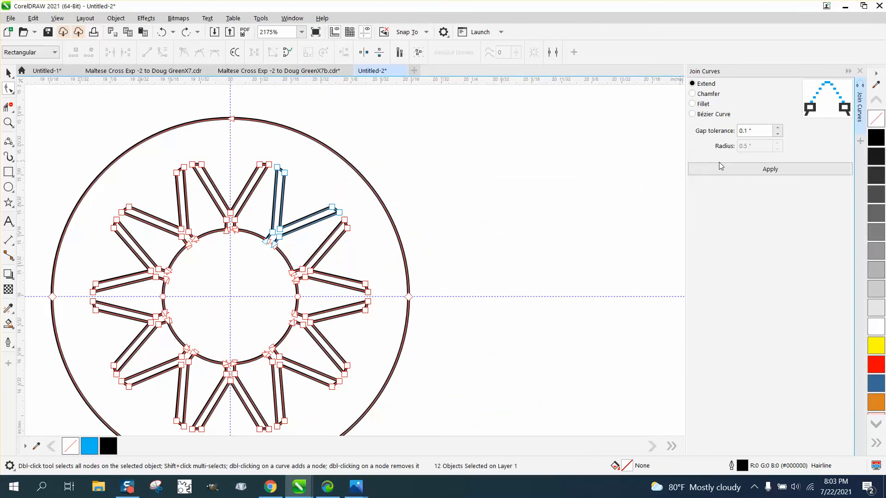
{"action": "left_click", "coordinate": [777, 173]}
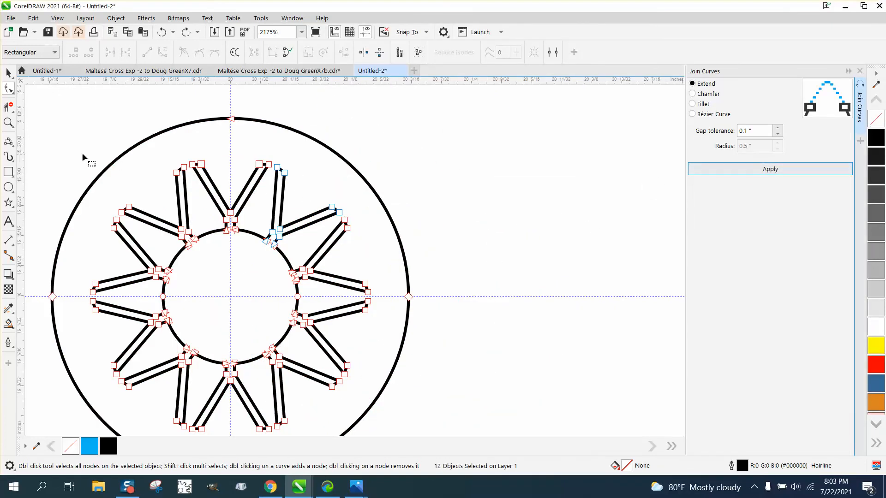
Select the end nodes on both sides of the top Y's stem and join them to the hub arcs with Join Curves
{"action": "left_click", "coordinate": [8, 122]}
{"action": "left_click_drag", "start_coordinate": [211, 215], "coordinate": [256, 240]}
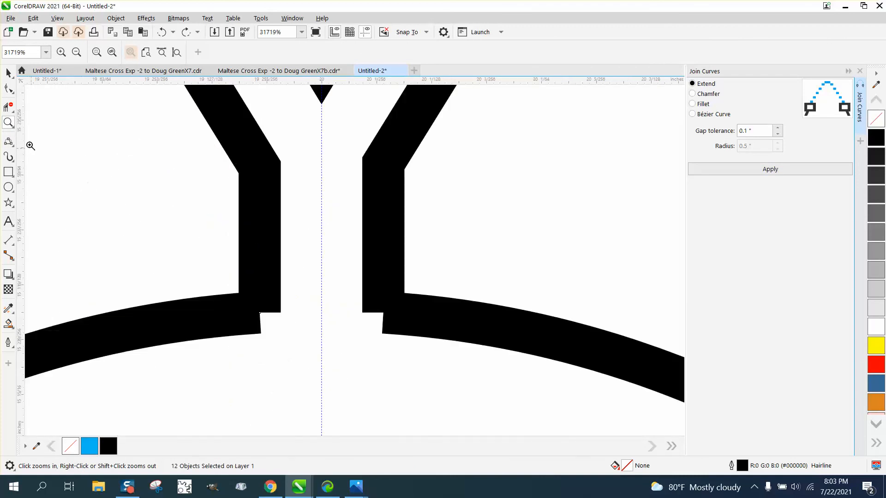
{"action": "left_click", "coordinate": [8, 88]}
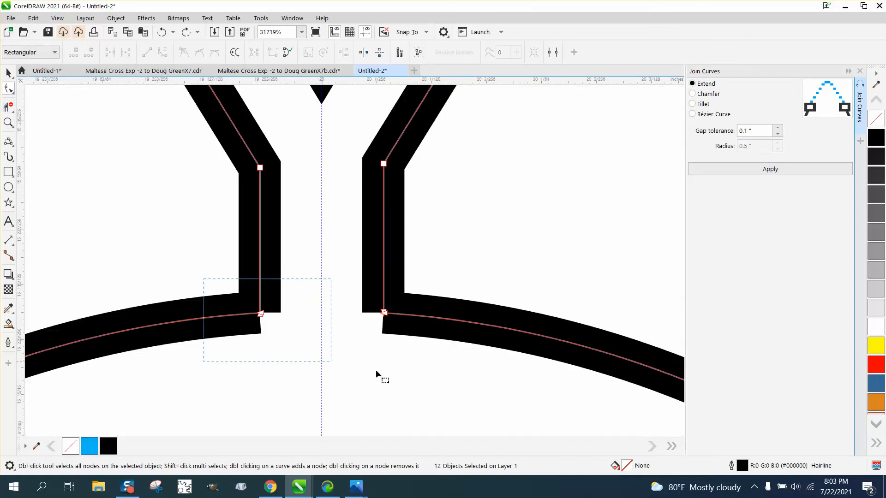
{"action": "left_click_drag", "start_coordinate": [376, 370], "coordinate": [455, 379]}
{"action": "left_click", "coordinate": [773, 169]}
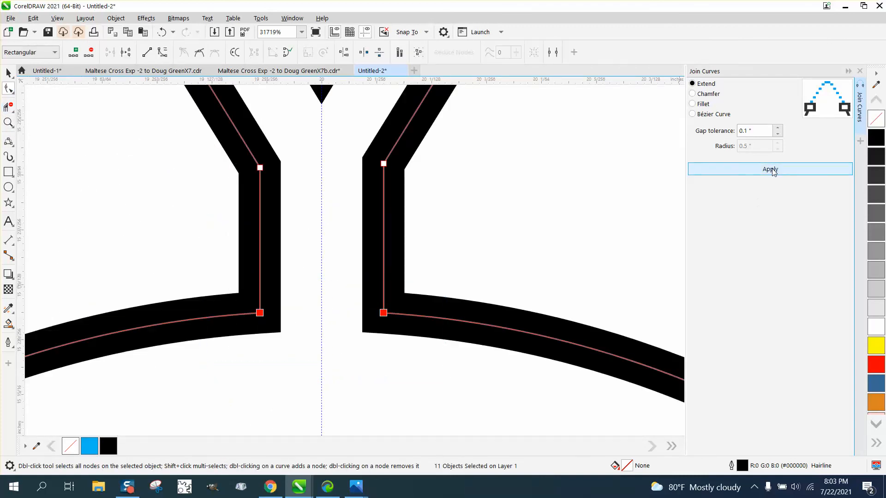
{"action": "left_click", "coordinate": [441, 203]}
{"action": "scroll", "coordinate": [410, 203], "scroll_direction": "down", "scroll_amount": 3}
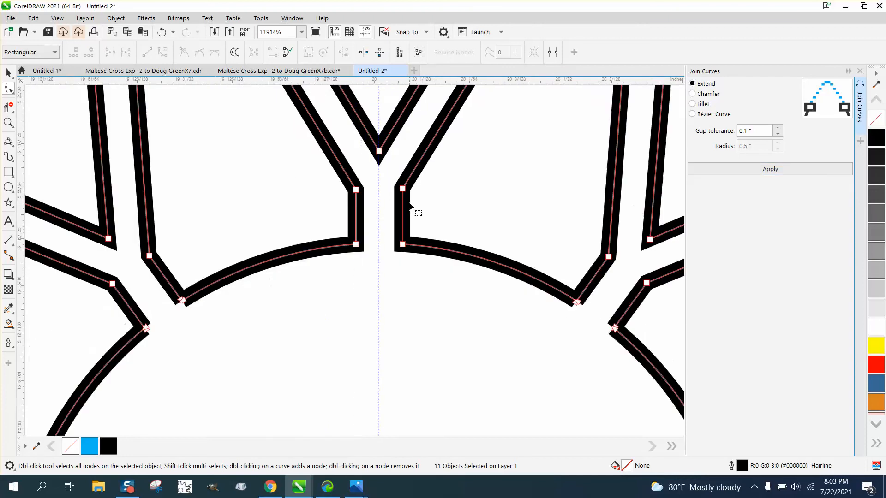
{"action": "left_click_drag", "start_coordinate": [287, 255], "coordinate": [230, 301]}
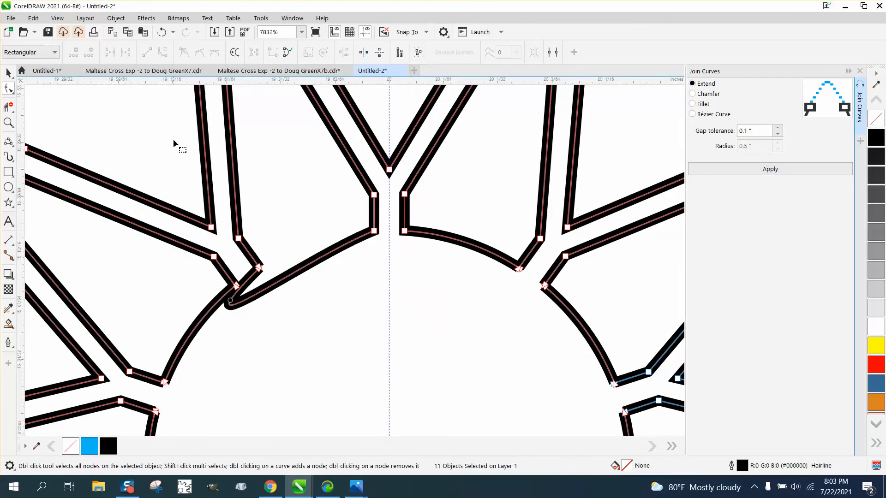
{"action": "left_click", "coordinate": [162, 32]}
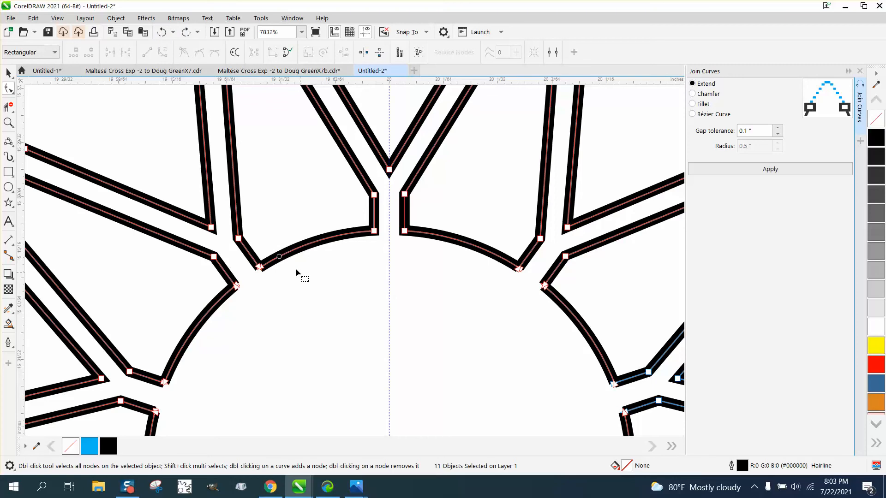
Try to join the open end nodes on both sides of the upper-left spoke's stem in one Join Curves operation, and undo it
{"action": "left_click_drag", "start_coordinate": [239, 308], "coordinate": [235, 308]}
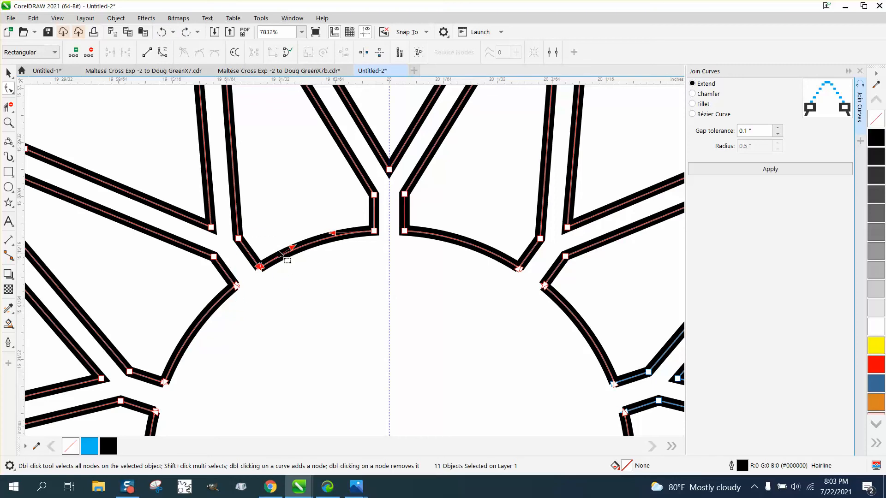
{"action": "left_click_drag", "start_coordinate": [274, 242], "coordinate": [236, 297]}
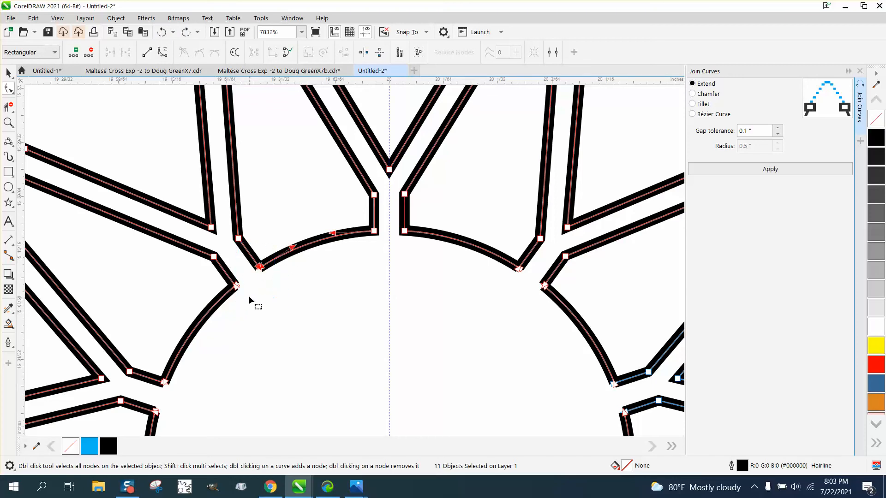
{"action": "left_click", "coordinate": [212, 277]}
{"action": "left_click_drag", "start_coordinate": [296, 289], "coordinate": [296, 288]}
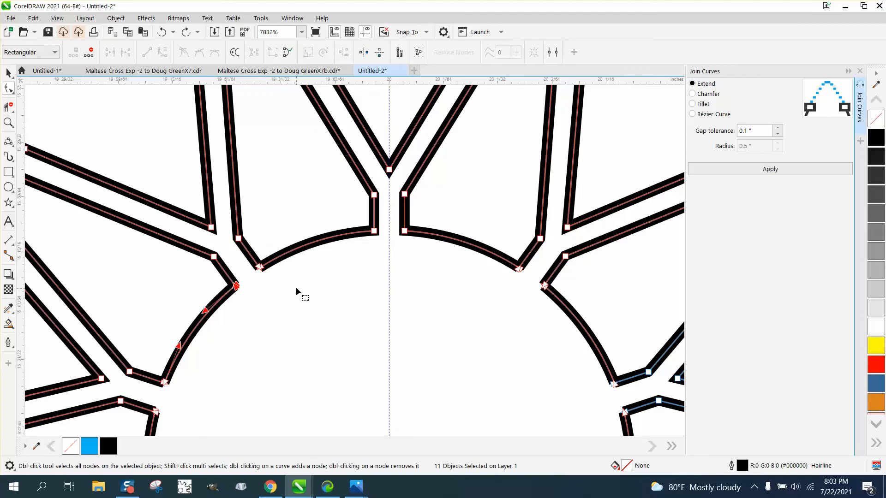
{"action": "left_click", "coordinate": [261, 269]}
{"action": "left_click", "coordinate": [766, 169]}
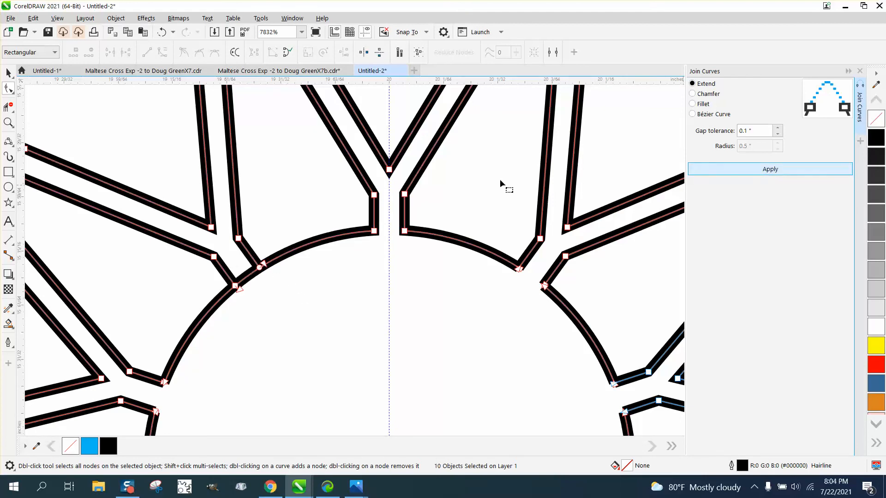
{"action": "left_click", "coordinate": [161, 32]}
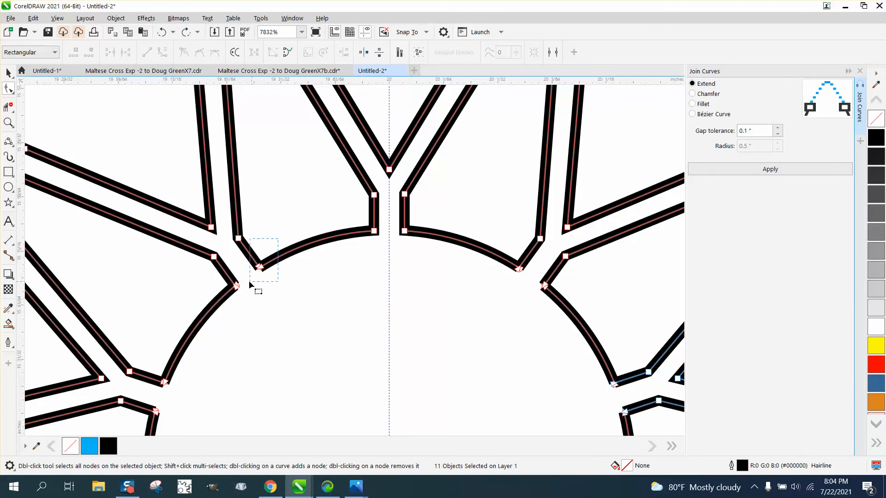
Join the open end nodes at the four hub corners of the two upper spokes left of the top Y, one corner at a time
{"action": "left_click_drag", "start_coordinate": [278, 239], "coordinate": [249, 283]}
{"action": "left_click", "coordinate": [752, 170]}
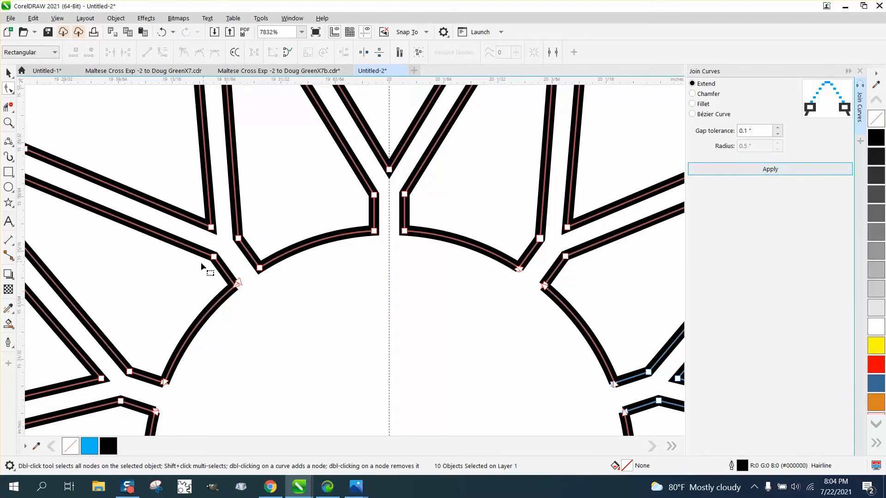
{"action": "left_click_drag", "start_coordinate": [200, 263], "coordinate": [257, 287]}
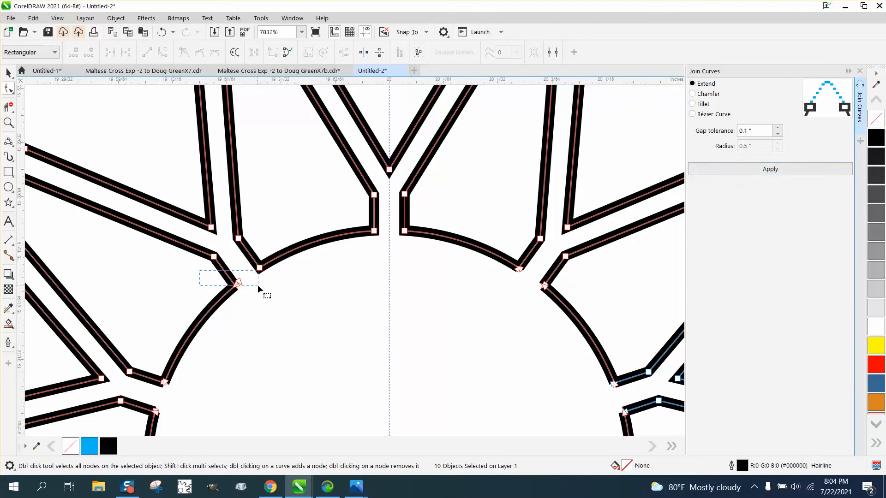
{"action": "left_click", "coordinate": [790, 170]}
{"action": "left_click_drag", "start_coordinate": [156, 373], "coordinate": [168, 391]}
{"action": "left_click", "coordinate": [781, 169]}
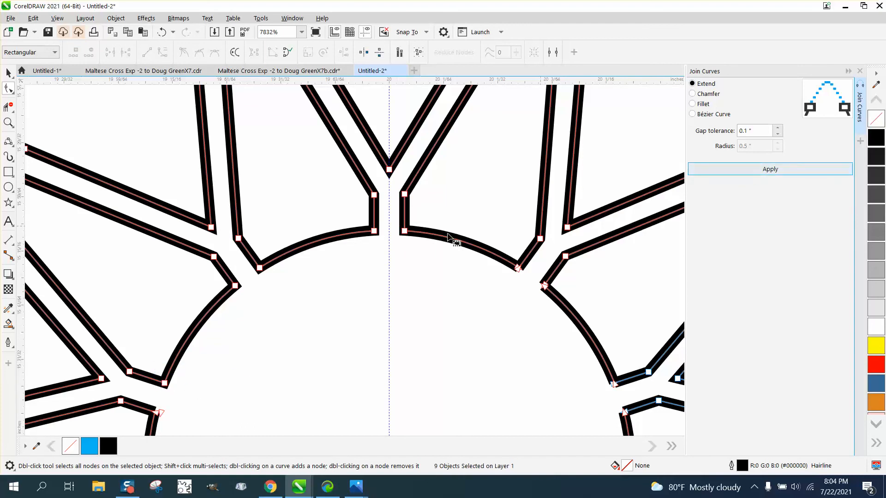
{"action": "left_click_drag", "start_coordinate": [192, 405], "coordinate": [139, 420]}
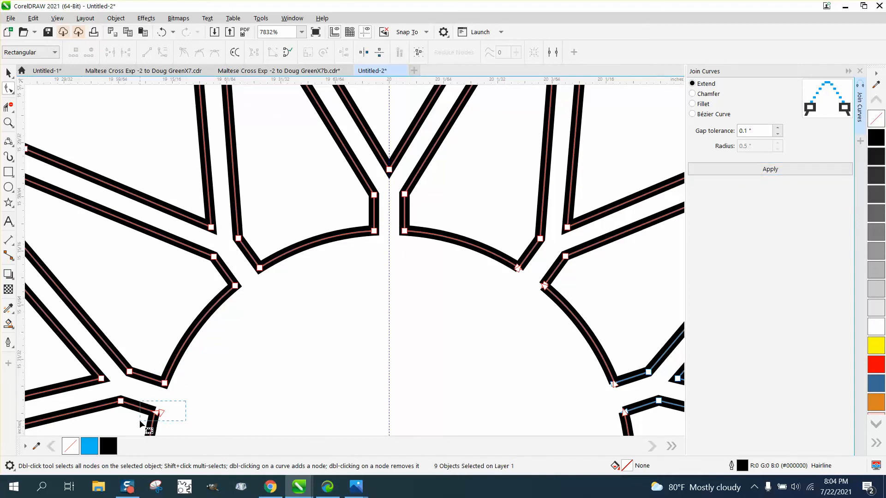
{"action": "left_click", "coordinate": [784, 171]}
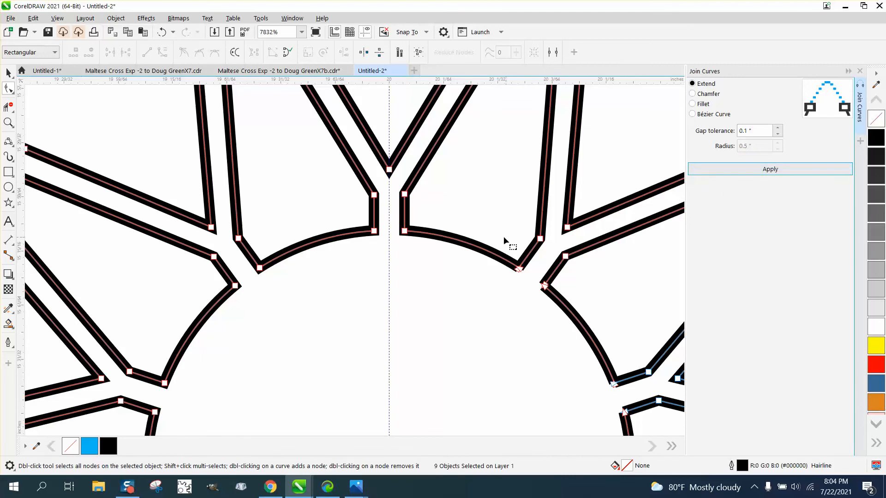
Join the open end nodes at the hub corners of the two upper spokes right of the top Y with Join Curves
{"action": "left_click_drag", "start_coordinate": [504, 239], "coordinate": [532, 281]}
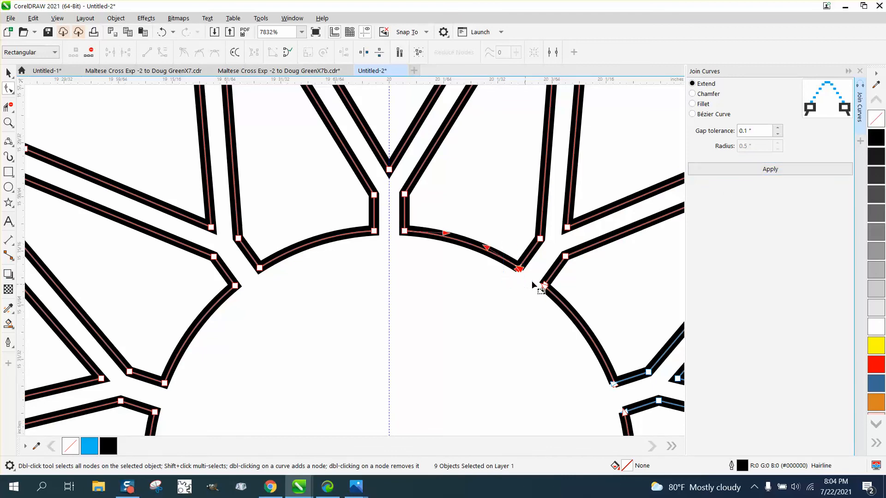
{"action": "left_click", "coordinate": [777, 170]}
{"action": "left_click_drag", "start_coordinate": [595, 279], "coordinate": [525, 299]}
{"action": "left_click", "coordinate": [764, 169]}
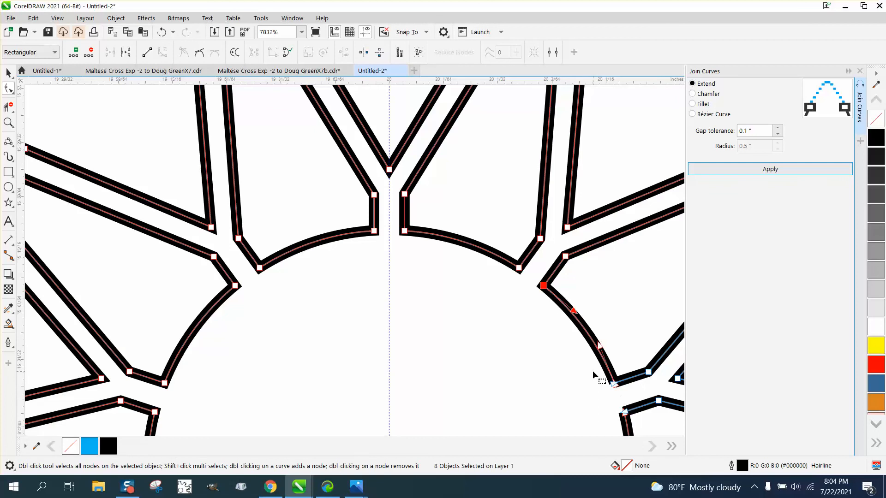
{"action": "left_click_drag", "start_coordinate": [593, 370], "coordinate": [647, 431]}
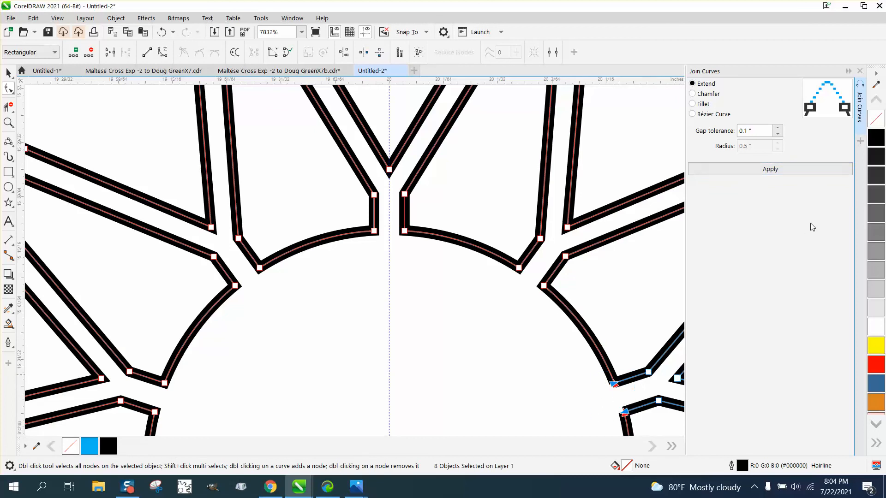
{"action": "left_click", "coordinate": [789, 179]}
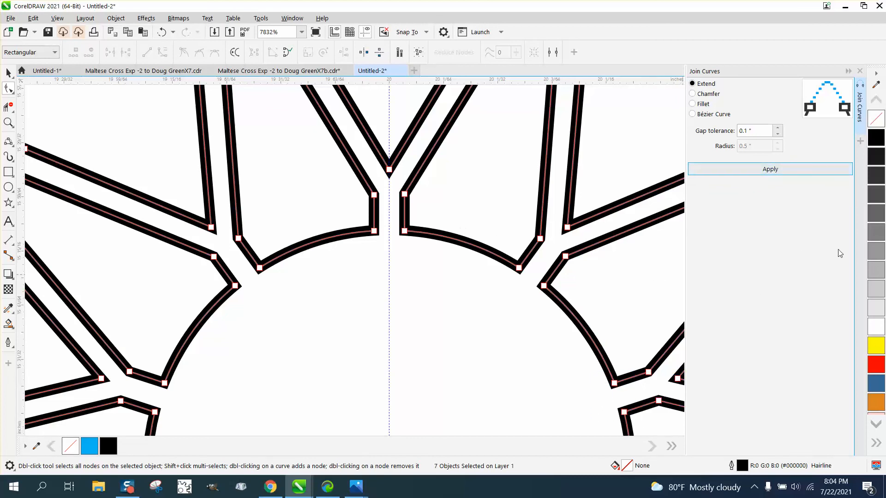
Join the remaining open end nodes where the spokes meet the lower half of the hub
{"action": "left_click", "coordinate": [8, 122]}
{"action": "scroll", "coordinate": [226, 227], "scroll_direction": "down", "scroll_amount": 4}
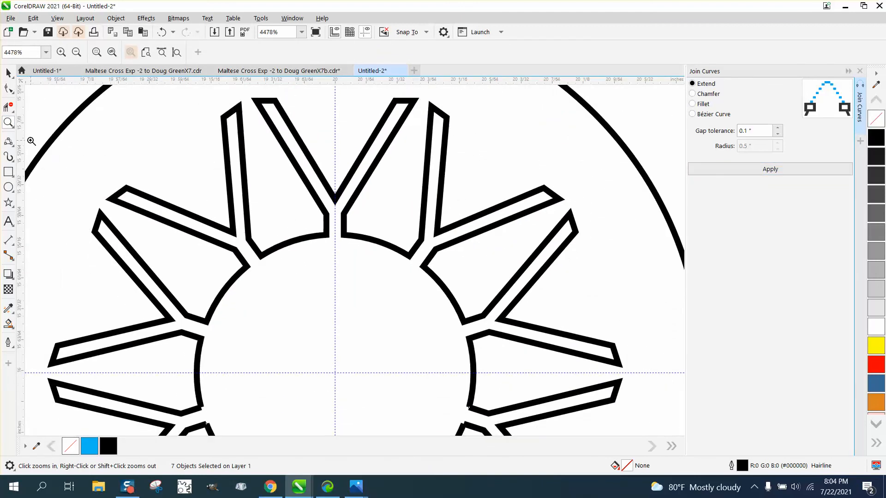
{"action": "scroll", "coordinate": [215, 370], "scroll_direction": "down", "scroll_amount": 1}
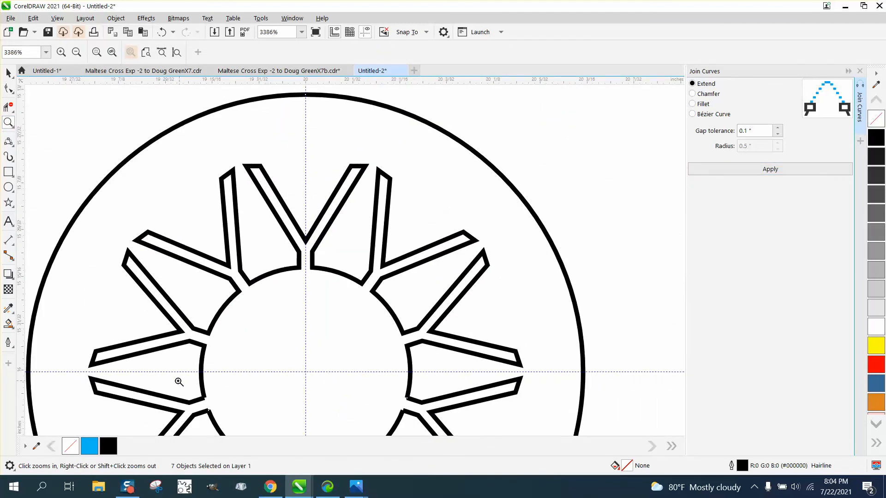
{"action": "left_click_drag", "start_coordinate": [178, 382], "coordinate": [449, 429]}
{"action": "left_click", "coordinate": [10, 89]}
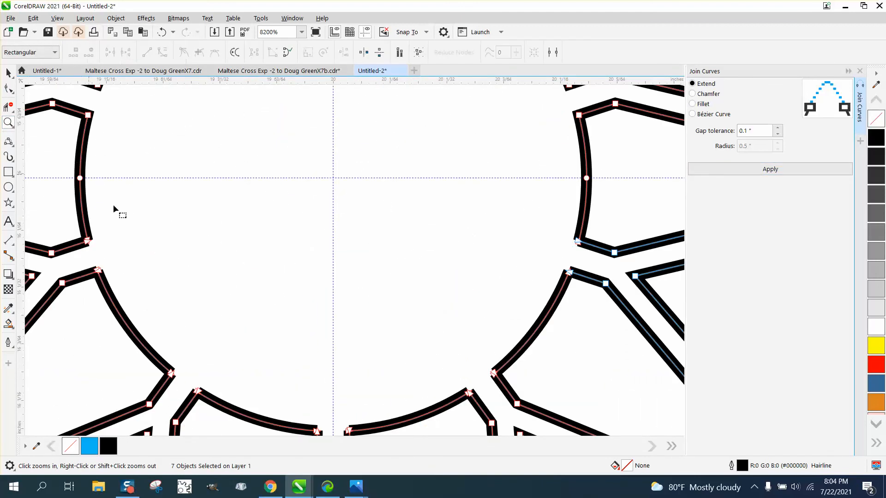
{"action": "left_click_drag", "start_coordinate": [123, 209], "coordinate": [84, 287]}
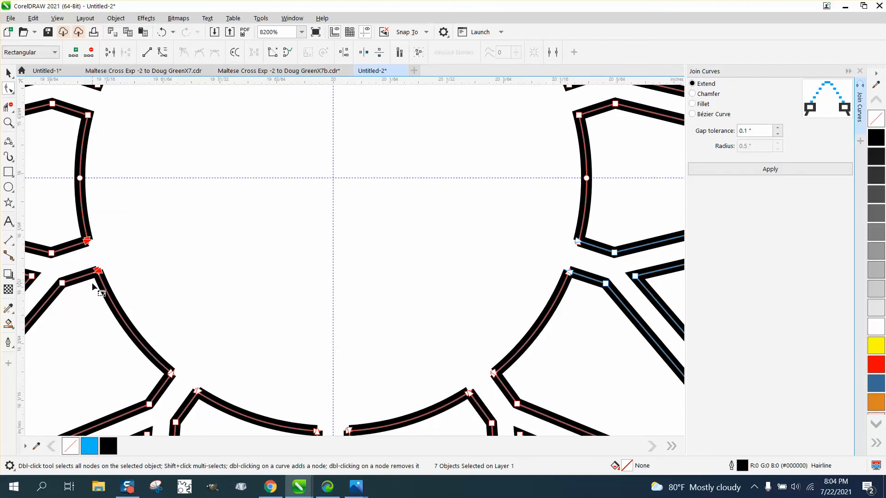
{"action": "key", "text": "ctrl+j"}
{"action": "left_click", "coordinate": [419, 251]}
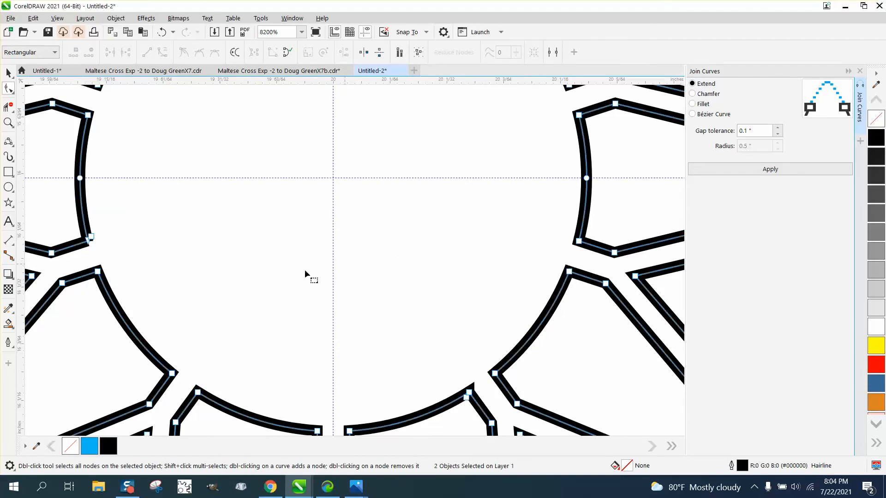
Center the spoked wheel on the page inside the winged tire, and center the blue rectangle behind the logo
{"action": "scroll", "coordinate": [303, 338], "scroll_direction": "down", "scroll_amount": 1}
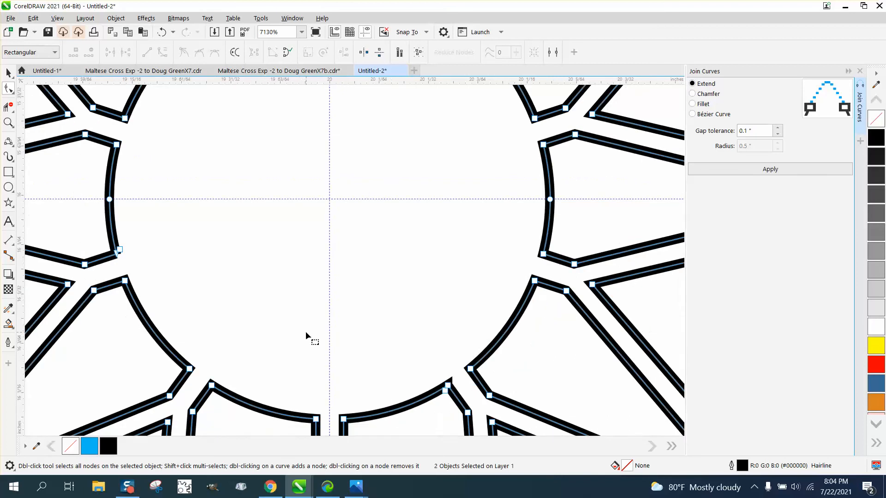
{"action": "scroll", "coordinate": [306, 331], "scroll_direction": "down", "scroll_amount": 1}
{"action": "scroll", "coordinate": [344, 324], "scroll_direction": "down", "scroll_amount": 2}
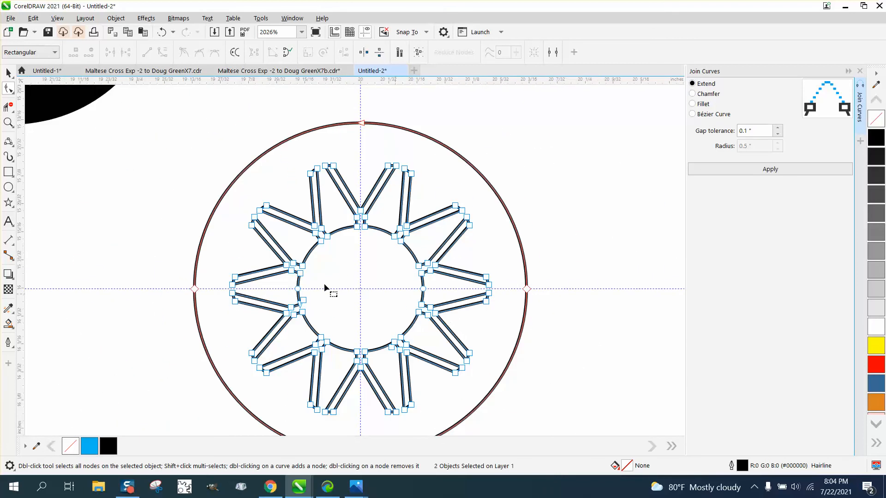
{"action": "left_click", "coordinate": [8, 72]}
{"action": "scroll", "coordinate": [529, 342], "scroll_direction": "down", "scroll_amount": 1}
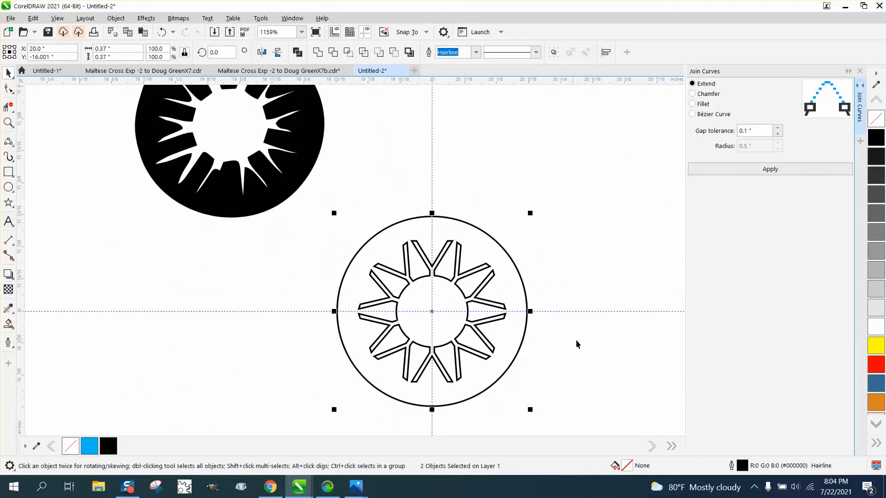
{"action": "key", "text": "Delete"}
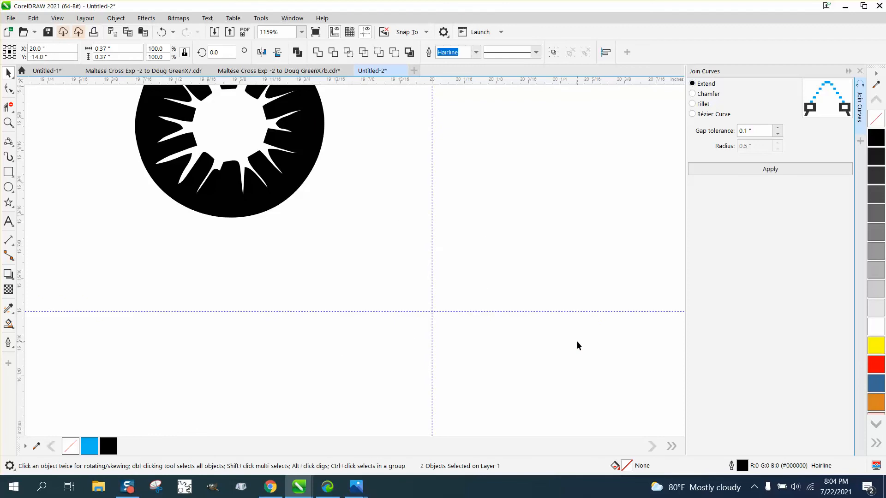
{"action": "scroll", "coordinate": [448, 311], "scroll_direction": "down", "scroll_amount": 2}
{"action": "scroll", "coordinate": [448, 311], "scroll_direction": "down", "scroll_amount": 2}
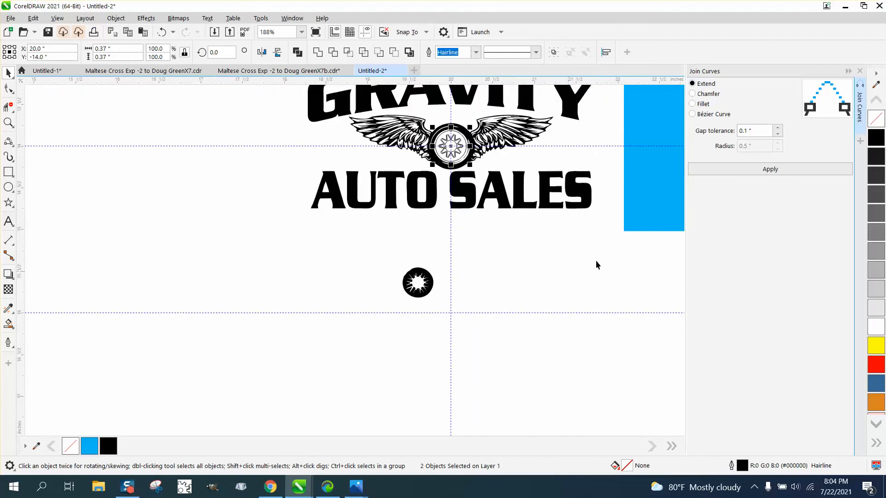
{"action": "left_click", "coordinate": [665, 208]}
{"action": "key", "text": "c"}
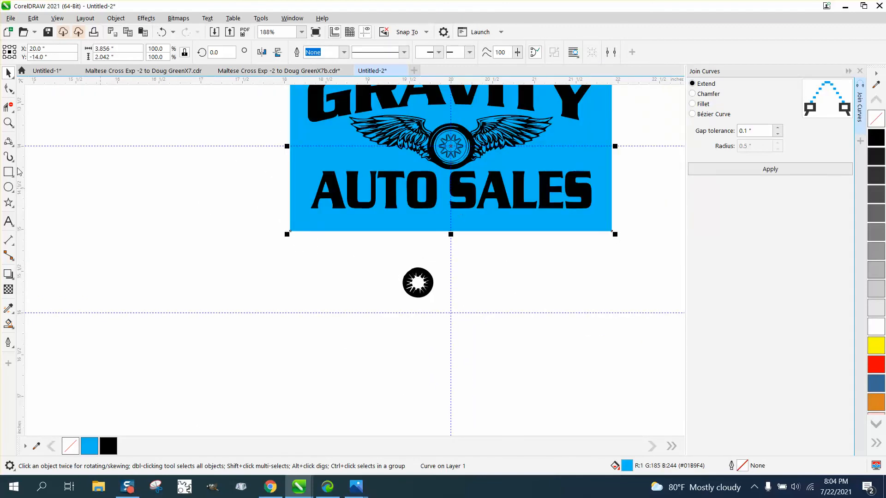
Reshape the looped tip of the large feather opening in the left wing by moving its upper node outward and adjusting that node's handle
{"action": "left_click", "coordinate": [8, 122]}
{"action": "left_click_drag", "start_coordinate": [356, 115], "coordinate": [506, 183]}
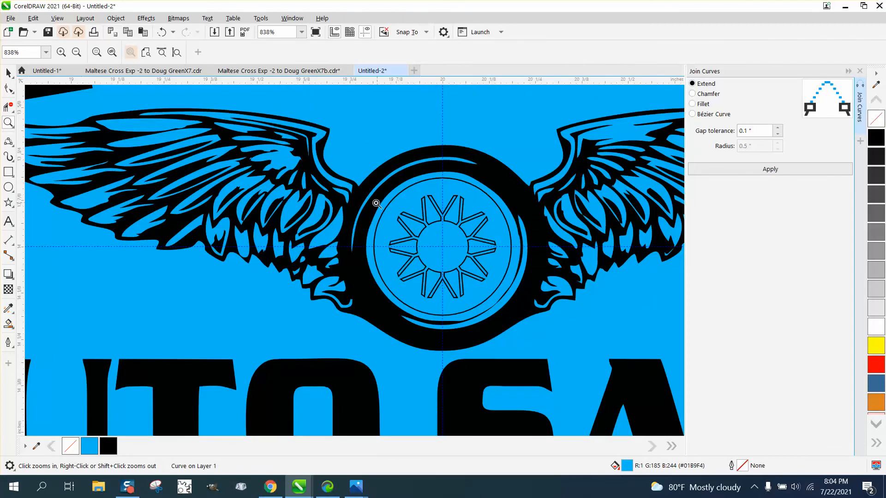
{"action": "left_click_drag", "start_coordinate": [227, 135], "coordinate": [313, 181]}
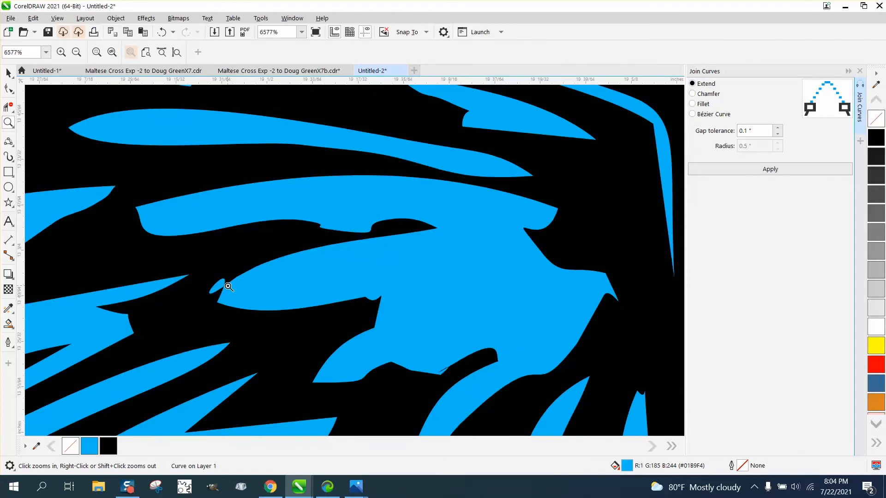
{"action": "left_click", "coordinate": [8, 88]}
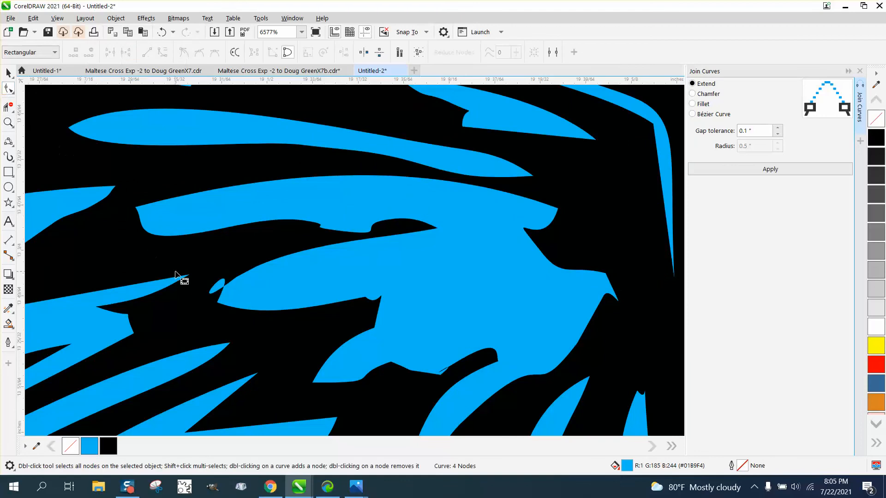
{"action": "left_click", "coordinate": [224, 286]}
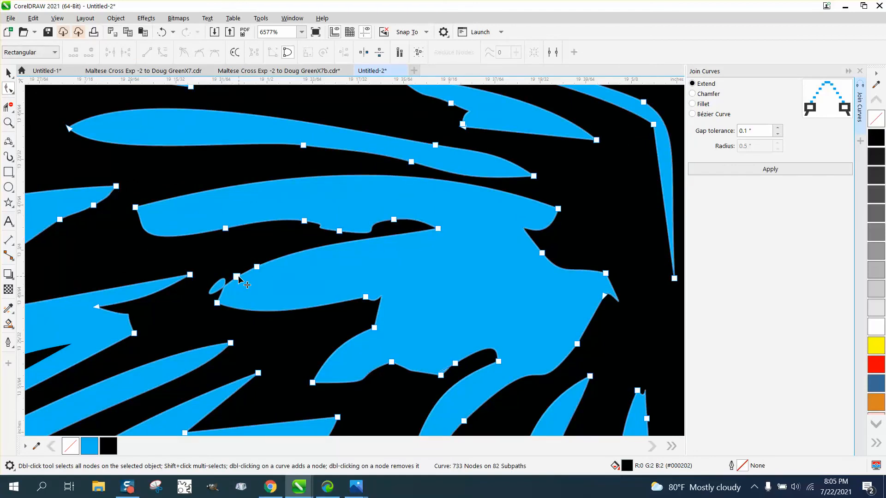
{"action": "mouse_move", "coordinate": [238, 277]}
{"action": "left_mouse_down"}
{"action": "mouse_move", "coordinate": [242, 268]}
{"action": "mouse_move", "coordinate": [233, 267]}
{"action": "left_mouse_up"}
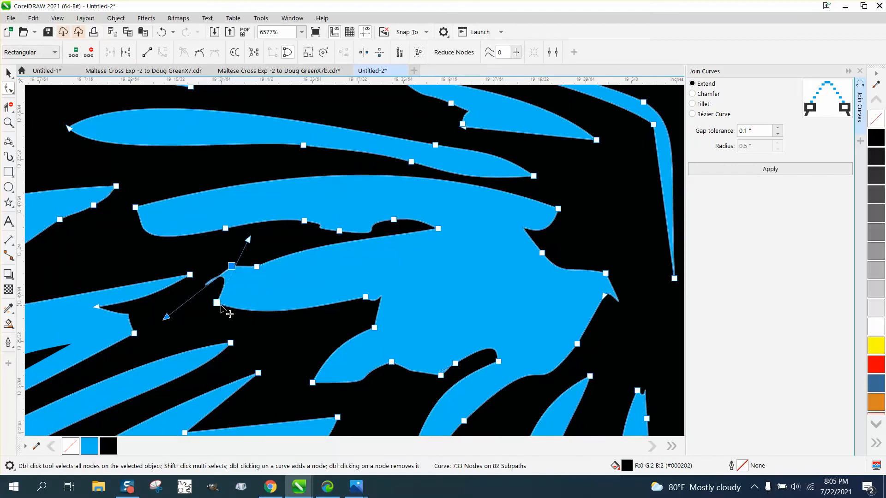
{"action": "left_click_drag", "start_coordinate": [168, 316], "coordinate": [201, 319]}
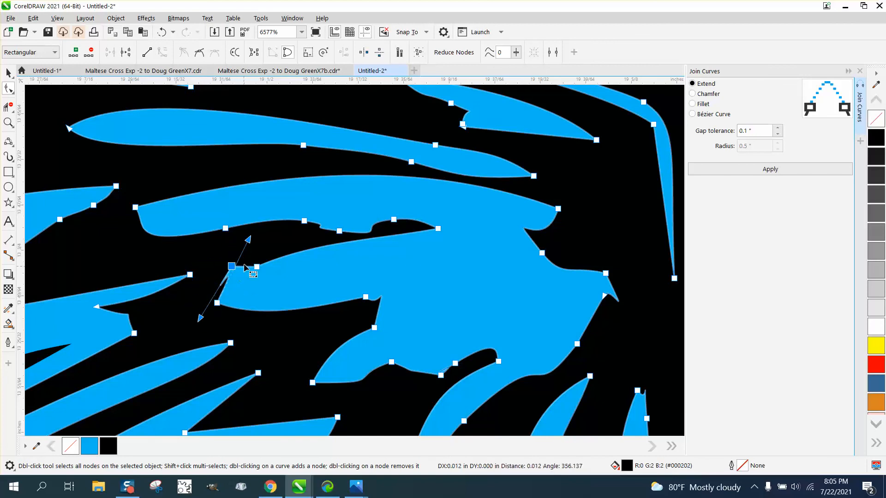
Delete the two nodes at the tip of the large feather opening, and add one new node there to form a clean point
{"action": "mouse_move", "coordinate": [242, 258]}
{"action": "left_mouse_down"}
{"action": "mouse_move", "coordinate": [221, 317]}
{"action": "mouse_move", "coordinate": [207, 336]}
{"action": "mouse_move", "coordinate": [207, 328]}
{"action": "left_mouse_up"}
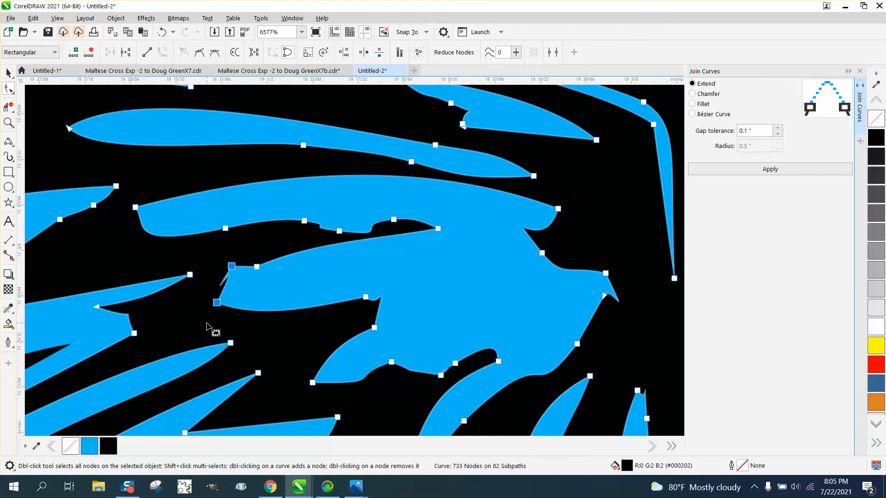
{"action": "key", "text": "XF86Calculator"}
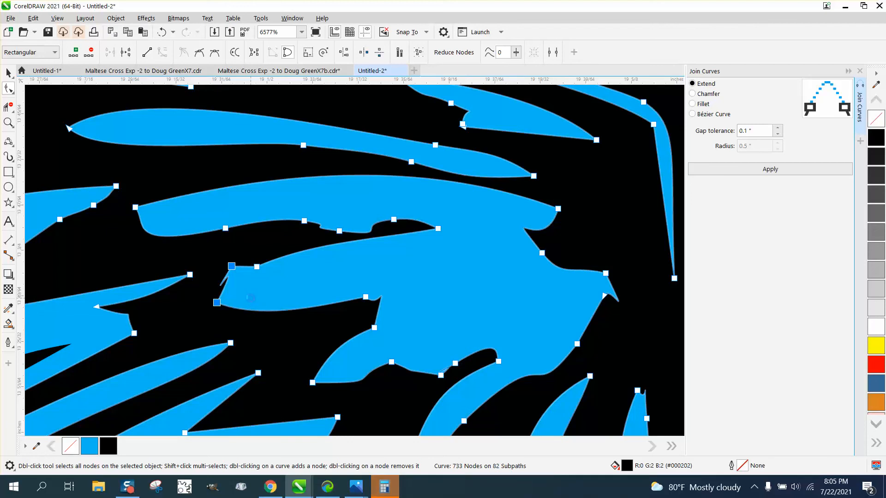
{"action": "key", "text": "Delete"}
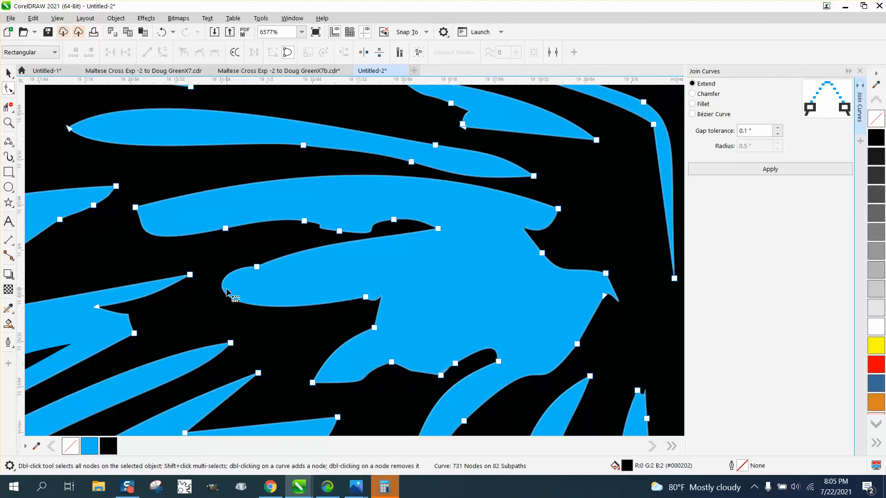
{"action": "left_click_drag", "start_coordinate": [227, 292], "coordinate": [246, 297]}
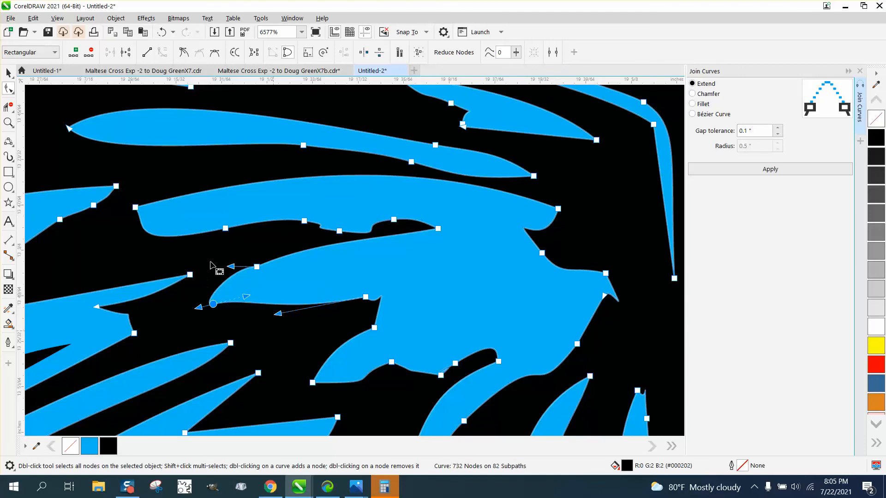
Delete the leftover black wheel with the white starburst center below the blue rectangle
{"action": "scroll", "coordinate": [341, 259], "scroll_direction": "down", "scroll_amount": 2}
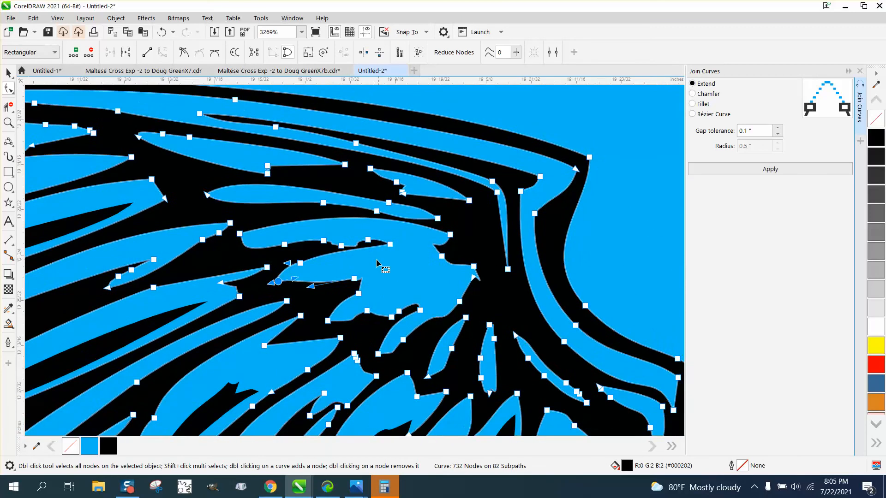
{"action": "scroll", "coordinate": [377, 259], "scroll_direction": "down", "scroll_amount": 4}
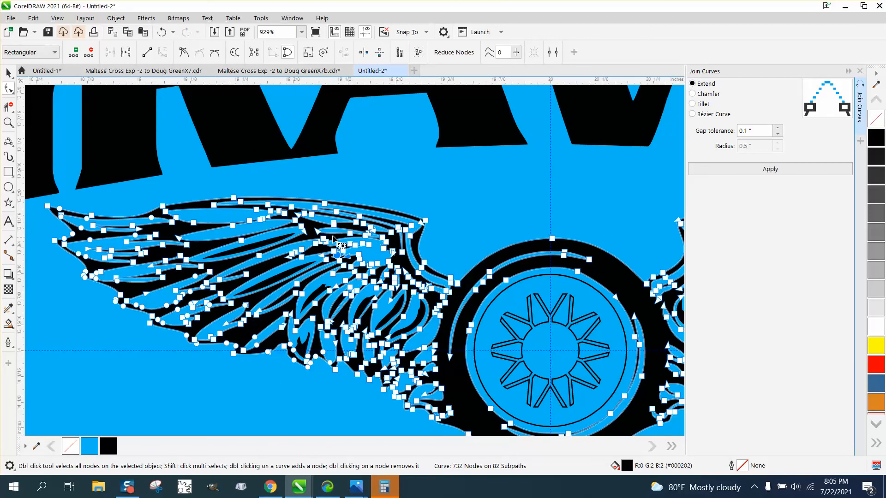
{"action": "left_click", "coordinate": [8, 73]}
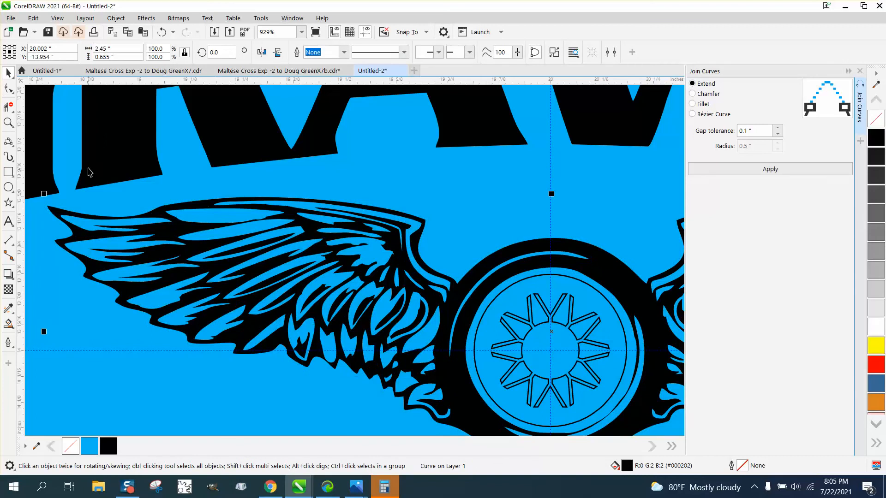
{"action": "scroll", "coordinate": [89, 172], "scroll_direction": "down", "scroll_amount": 4}
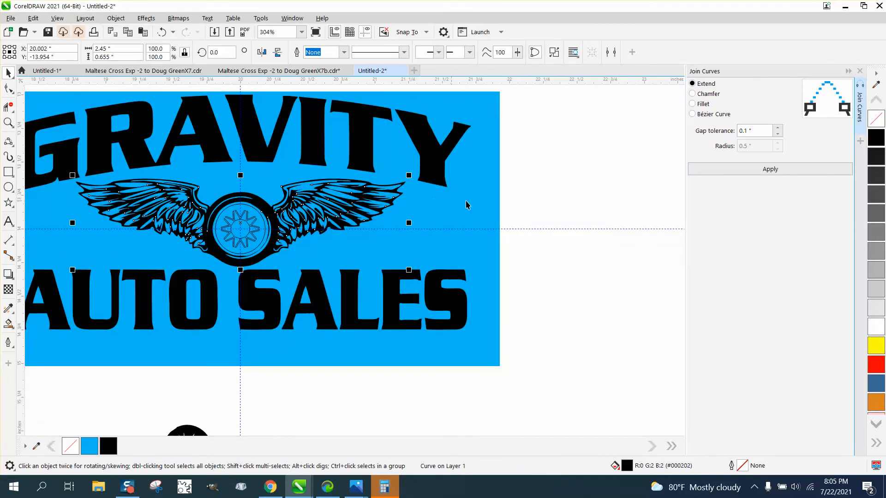
{"action": "scroll", "coordinate": [531, 206], "scroll_direction": "down", "scroll_amount": 1}
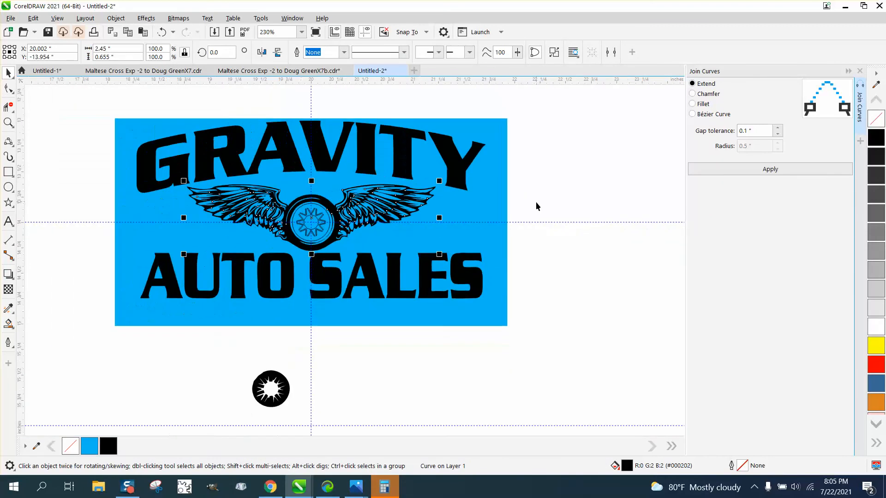
{"action": "left_click", "coordinate": [307, 368]}
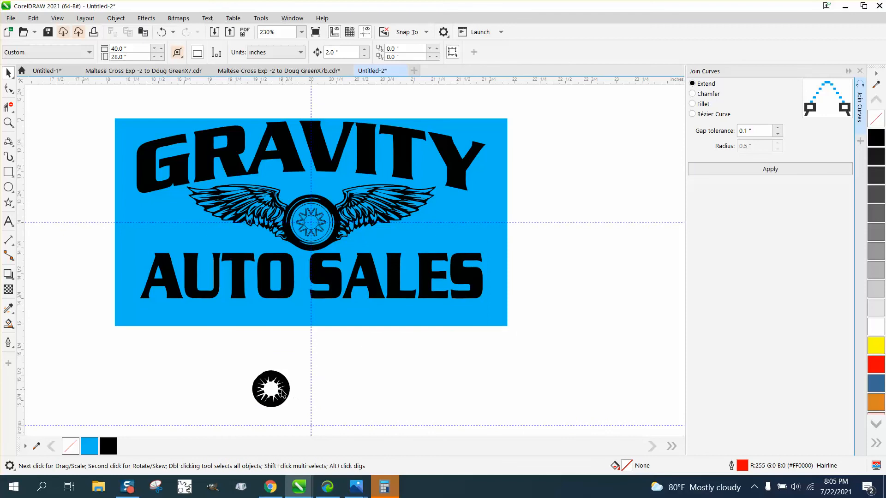
{"action": "left_click", "coordinate": [283, 393]}
{"action": "key", "text": "Delete"}
{"action": "left_click", "coordinate": [8, 122]}
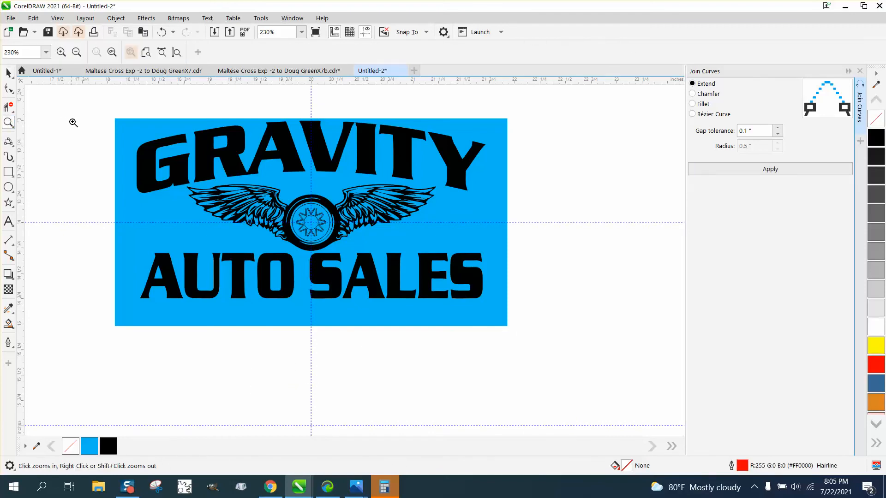